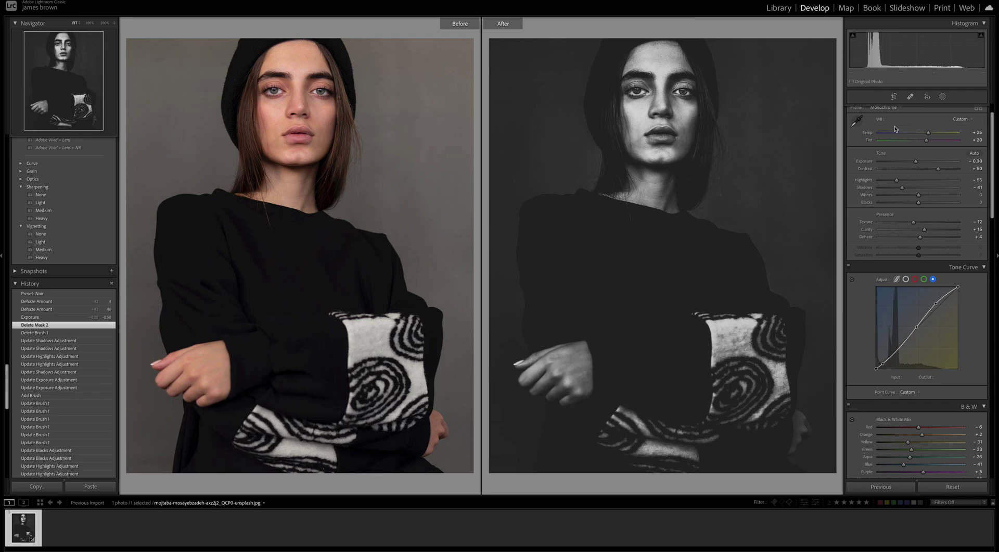
# - Reset the portrait's develop settings, leave the before/after comparison, and convert the photo to Black & White
pyautogui.click(954, 489)
pyautogui.press('y')
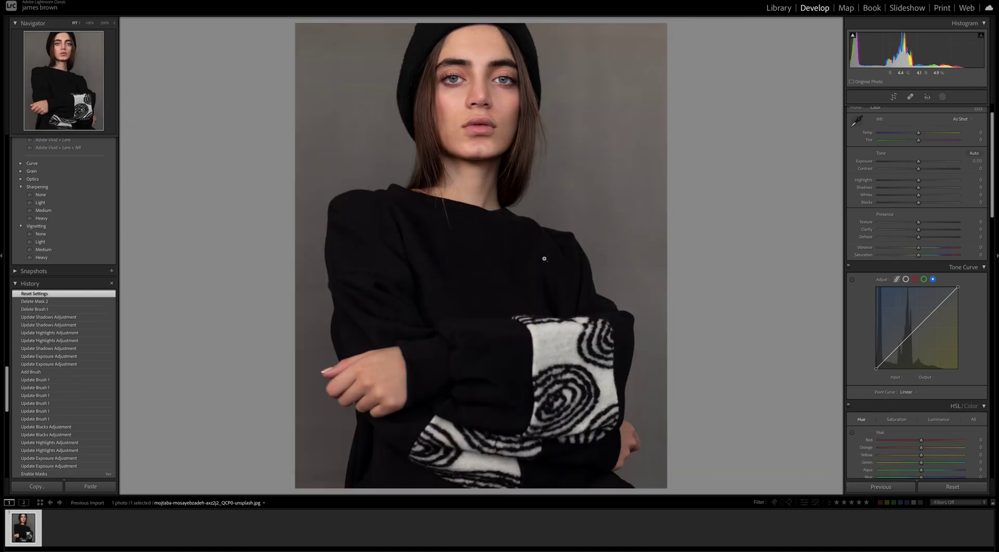
pyautogui.scroll(1, 966, 149)
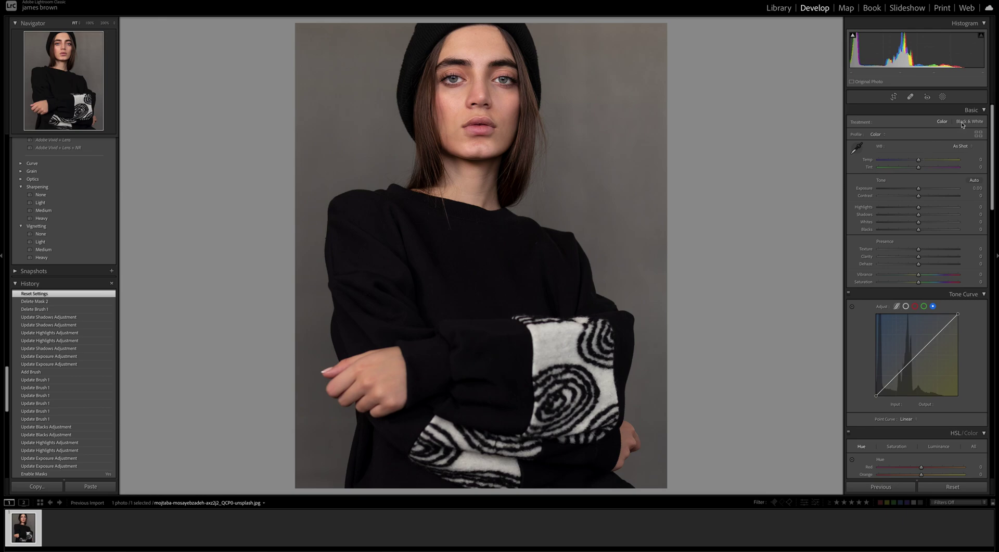
pyautogui.click(963, 122)
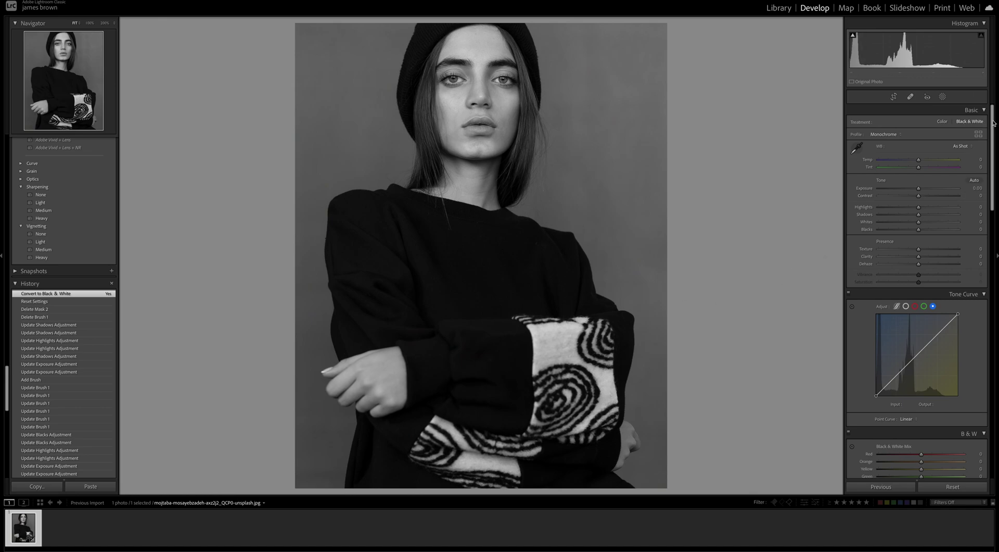
# - Set the white balance to Temp +25 and Tint +20, with Exposure at -0.30 and Contrast at +50
pyautogui.moveTo(919, 159); pyautogui.dragTo(926, 170)
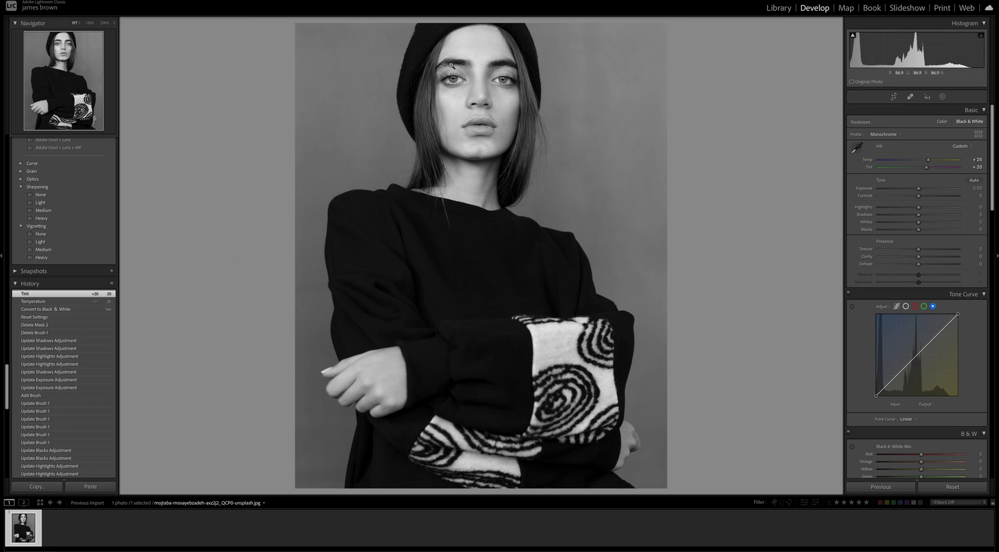
pyautogui.moveTo(919, 191); pyautogui.dragTo(917, 191)
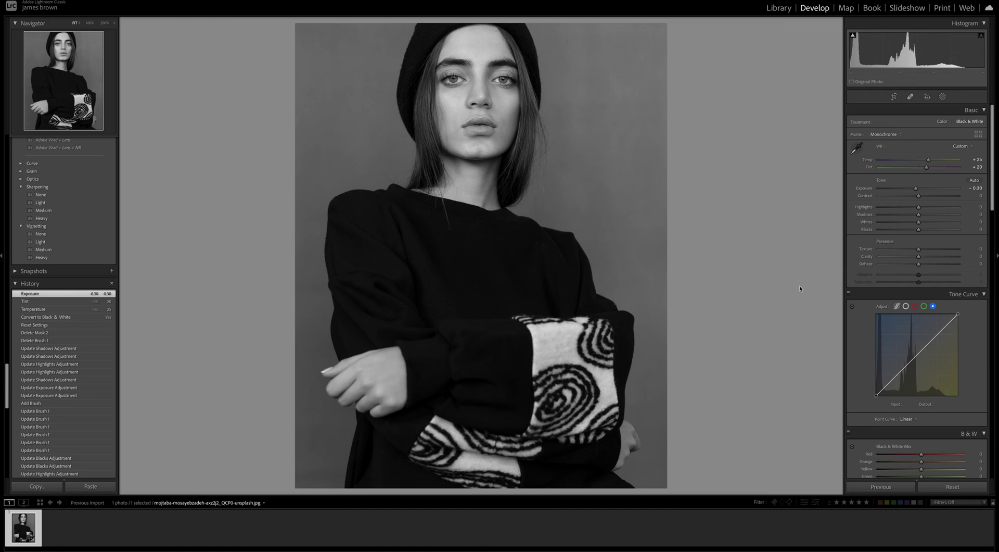
pyautogui.moveTo(920, 198); pyautogui.dragTo(940, 198)
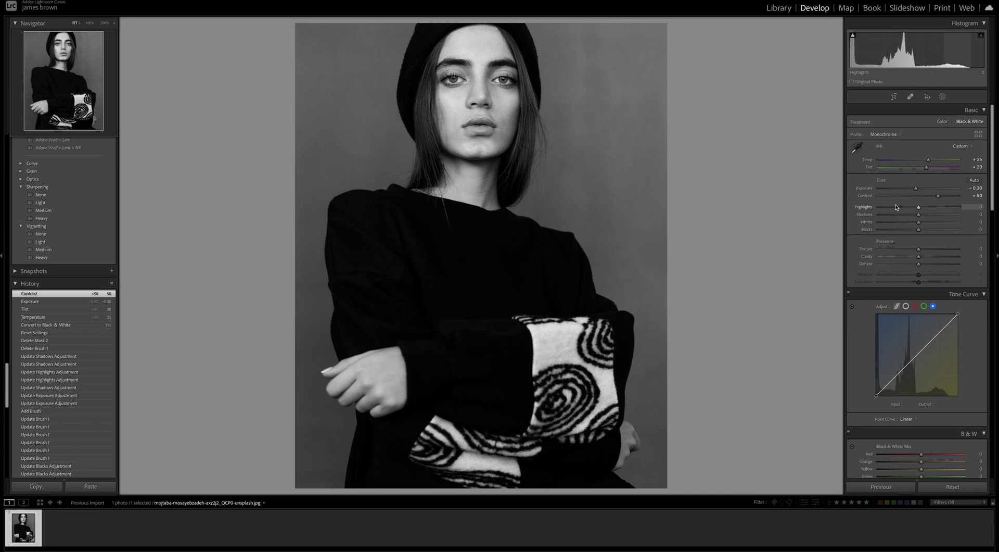
# - Lower Highlights to -55 and Shadows to -40
pyautogui.moveTo(919, 207); pyautogui.dragTo(896, 211)
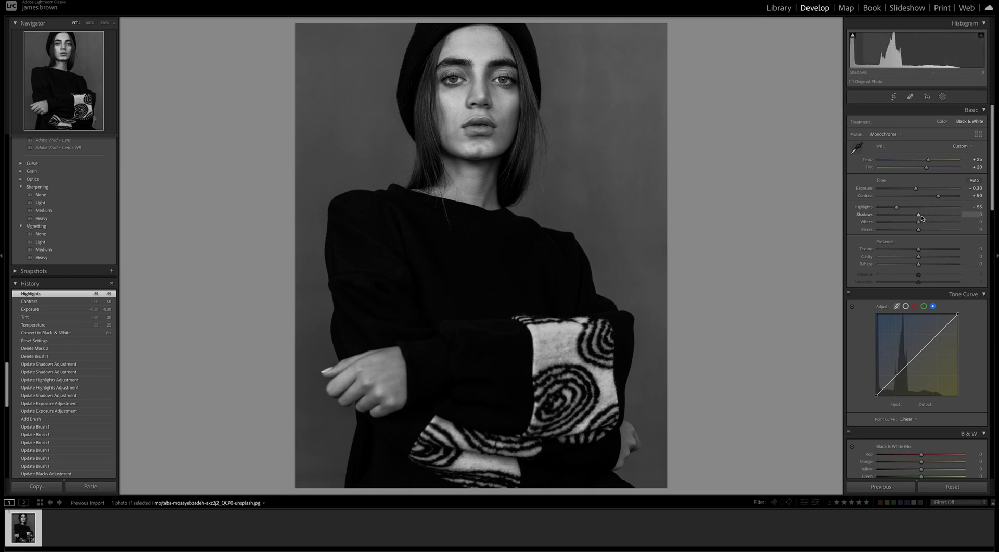
pyautogui.moveTo(921, 217); pyautogui.dragTo(904, 220)
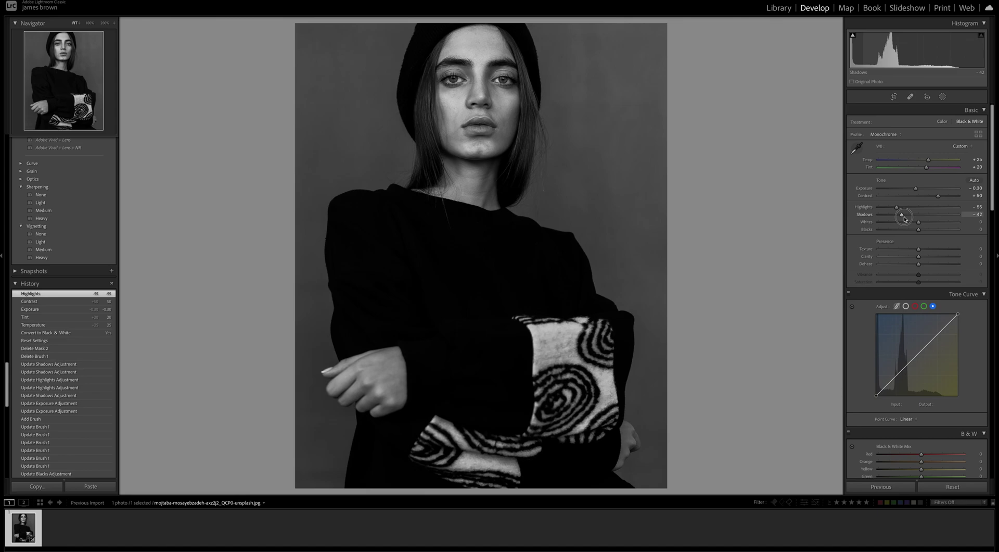
pyautogui.moveTo(906, 219); pyautogui.dragTo(906, 220)
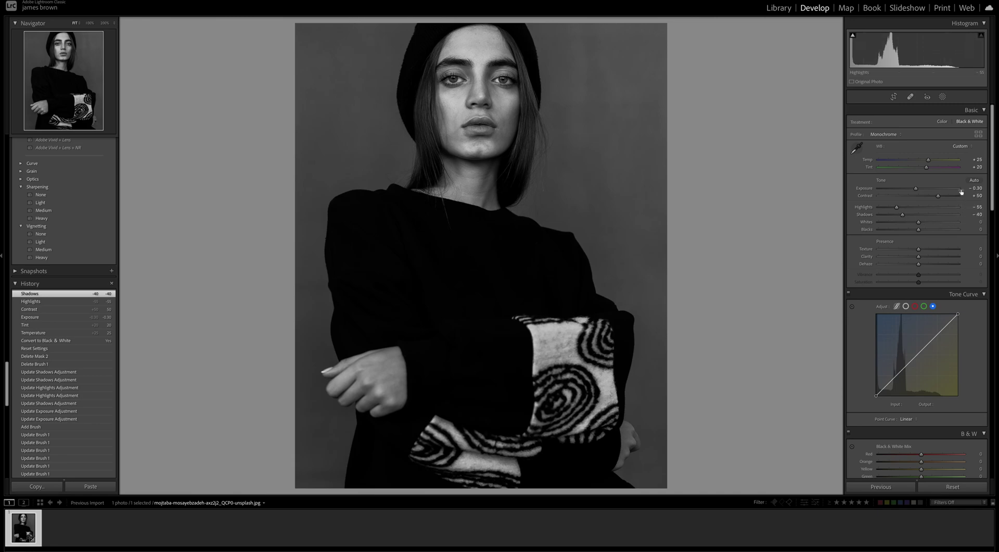
# - Set the presence values to Texture +12, Clarity +15 and Dehaze +5
pyautogui.scroll(-2, 944, 189)
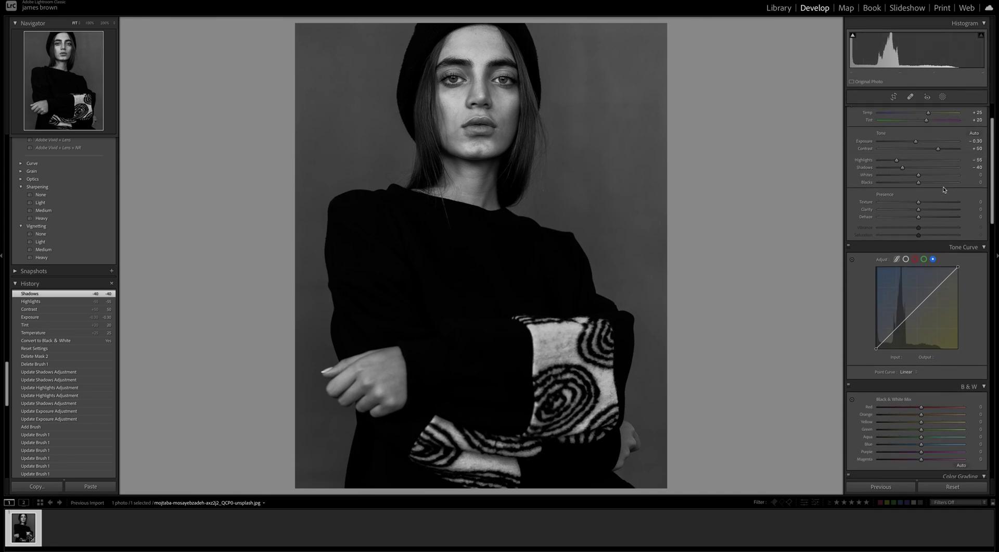
pyautogui.scroll(-1, 944, 189)
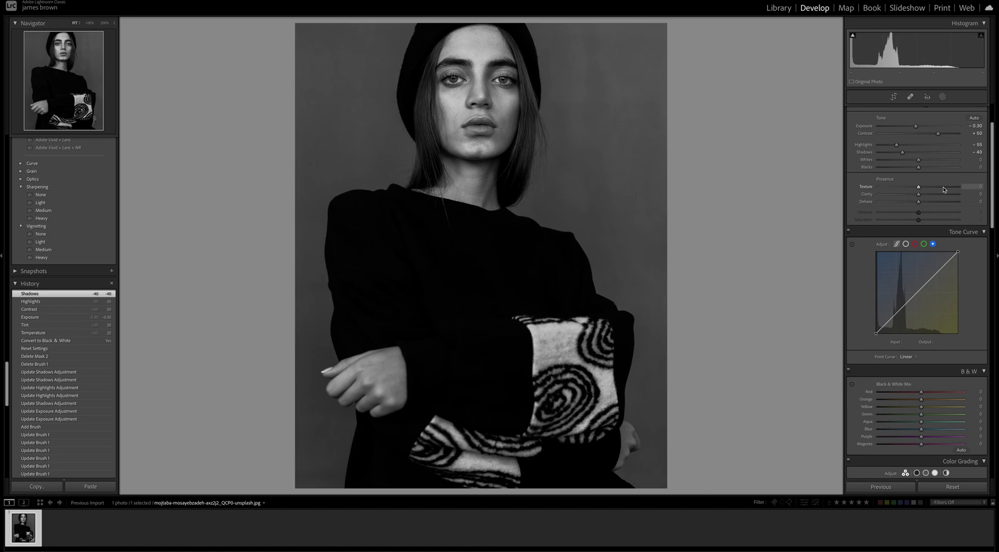
pyautogui.click(919, 190)
pyautogui.moveTo(919, 190); pyautogui.dragTo(923, 189)
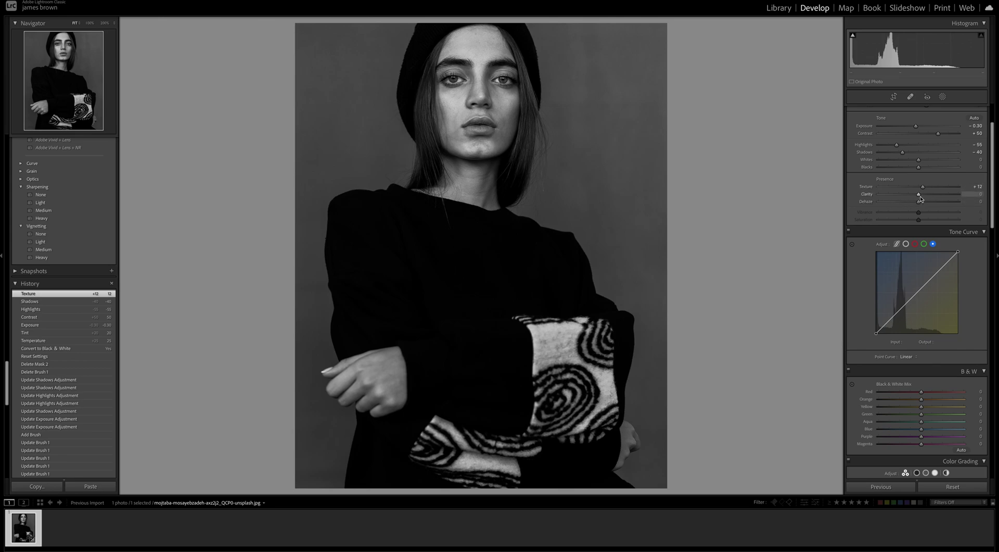
pyautogui.moveTo(918, 196); pyautogui.dragTo(921, 205)
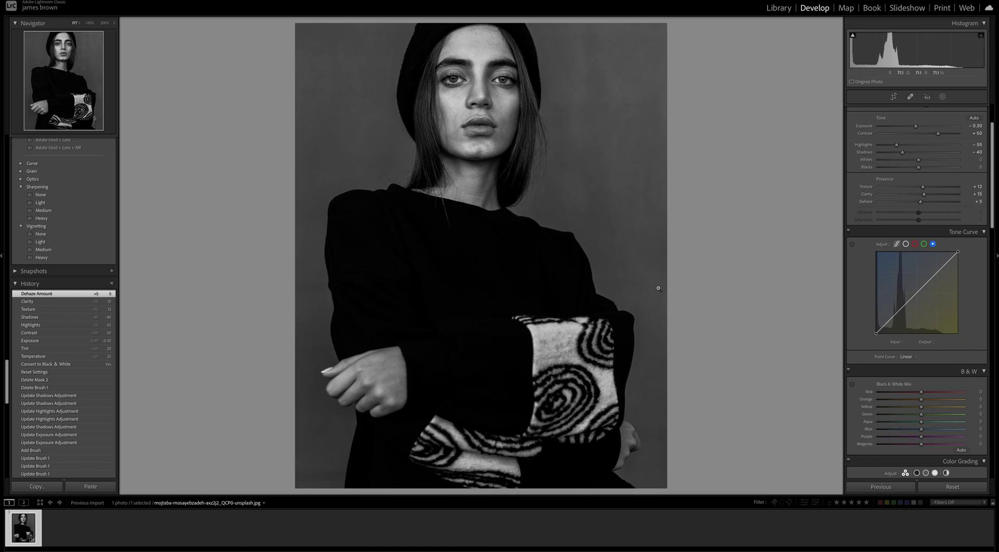
# - Add highlight, midtone and shadow points to the main point curve, placing the two lower points at about 71/65 and 35/29
pyautogui.scroll(-4, 926, 158)
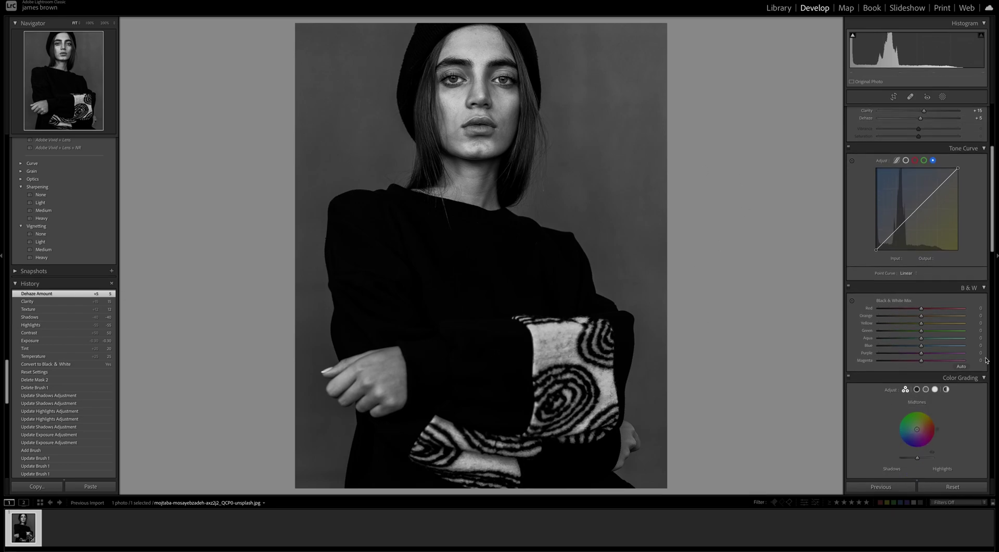
pyautogui.click(909, 155)
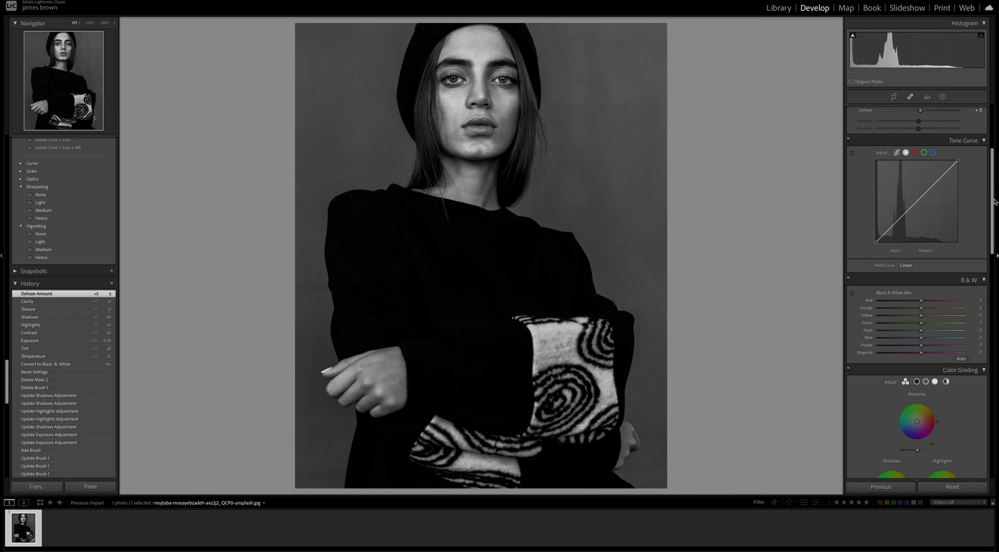
pyautogui.click(937, 180)
pyautogui.click(916, 200)
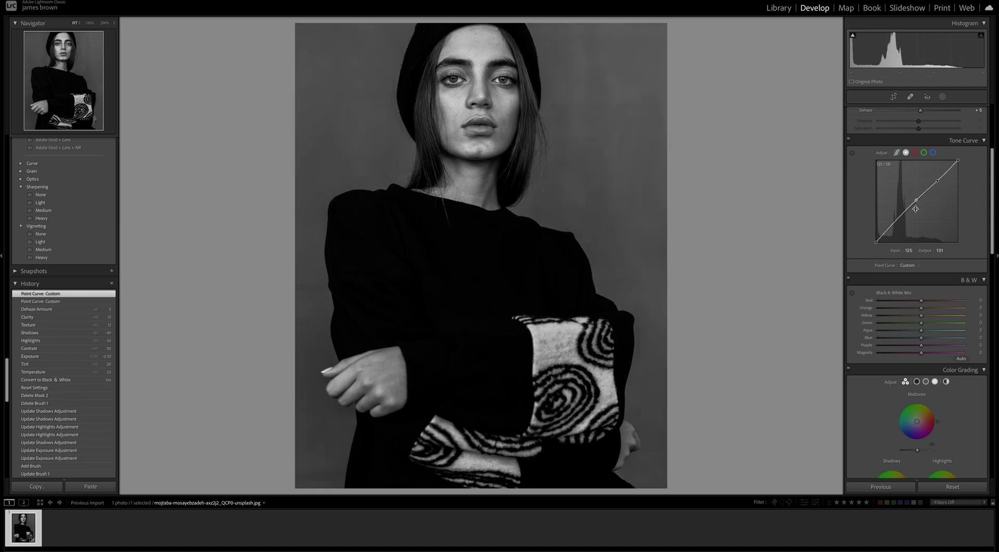
pyautogui.moveTo(903, 216); pyautogui.dragTo(899, 221)
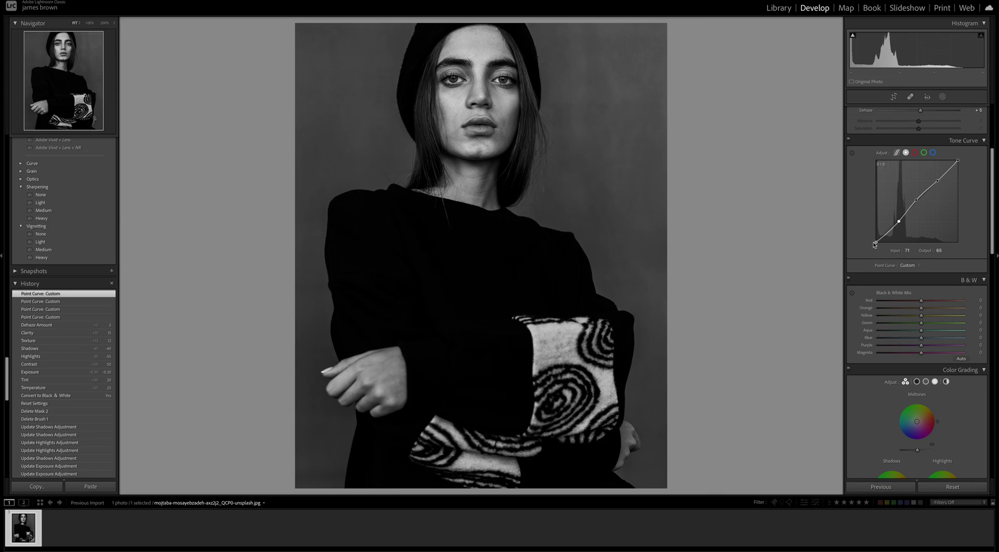
pyautogui.click(886, 233)
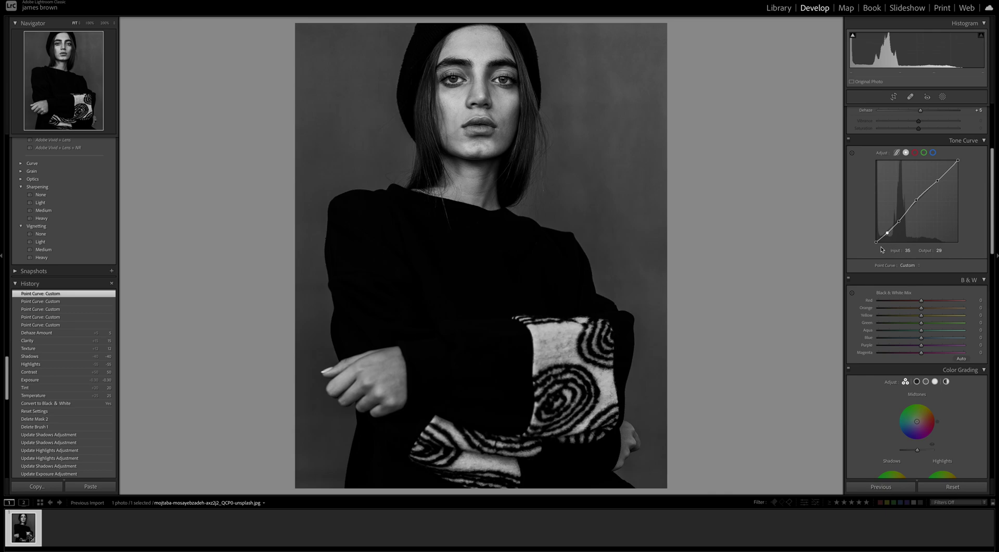
# - Raise the point curve's black point to output 37 and move the shadow point to about input 65, output 64
pyautogui.moveTo(876, 242); pyautogui.dragTo(869, 237)
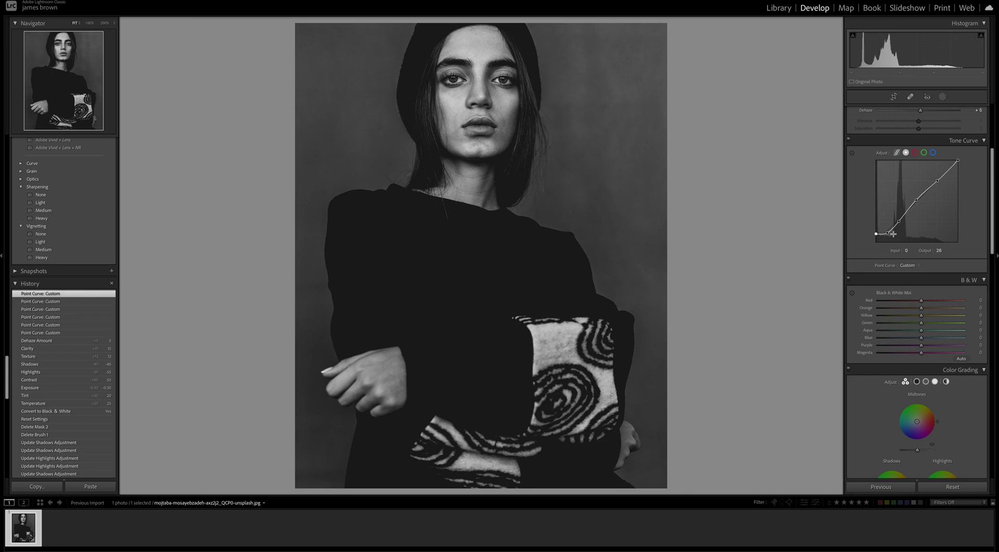
pyautogui.moveTo(889, 233); pyautogui.dragTo(876, 231)
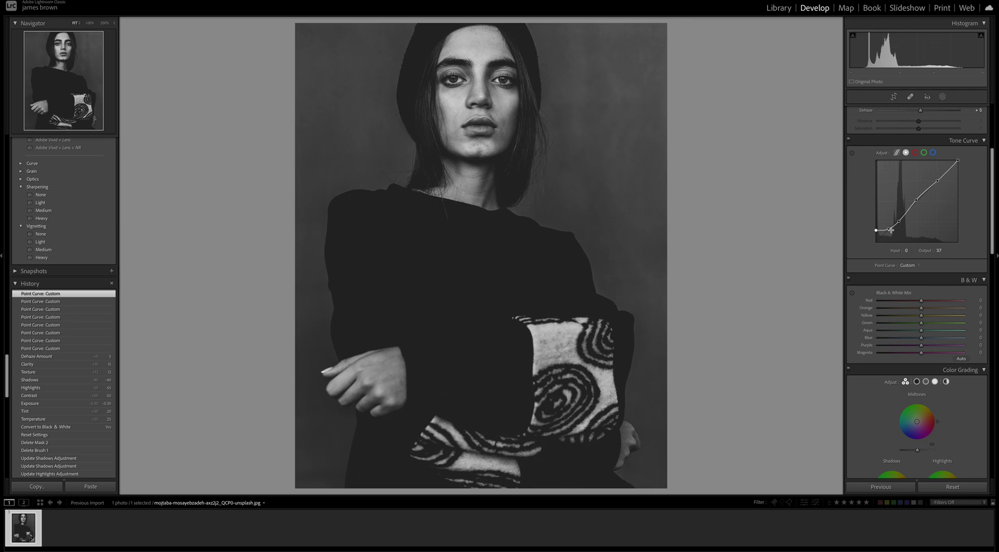
pyautogui.moveTo(898, 222); pyautogui.dragTo(897, 224)
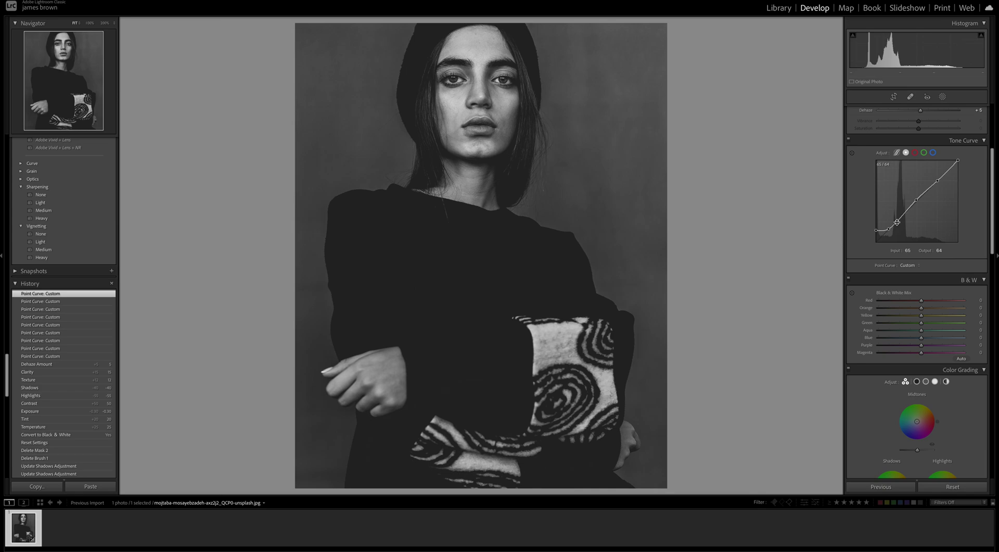
# - Refine the curve's upper half with an extra upper-midtone point and points at about 124/126, 189/187 and 224/206
pyautogui.click(926, 190)
pyautogui.moveTo(926, 191); pyautogui.dragTo(916, 201)
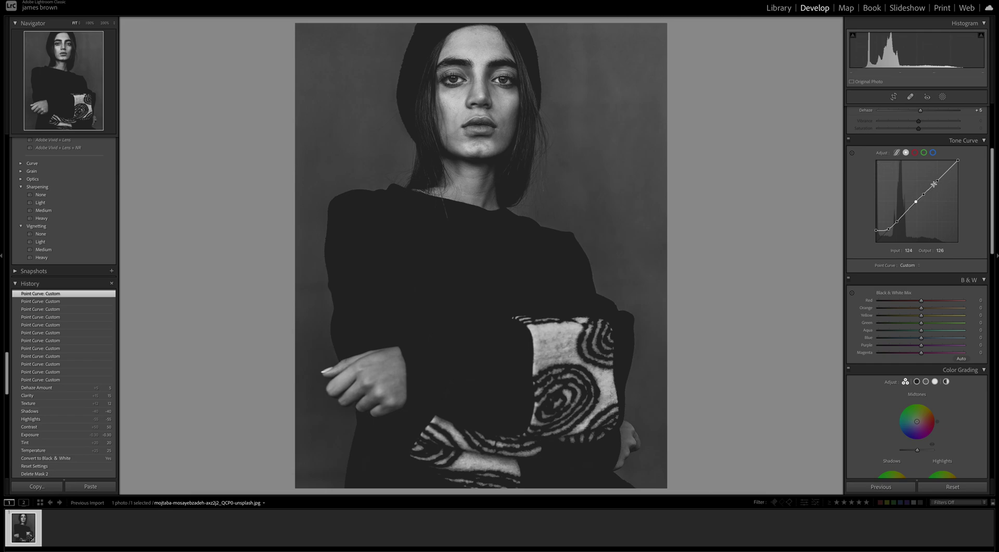
pyautogui.click(946, 174)
pyautogui.moveTo(948, 175); pyautogui.dragTo(949, 177)
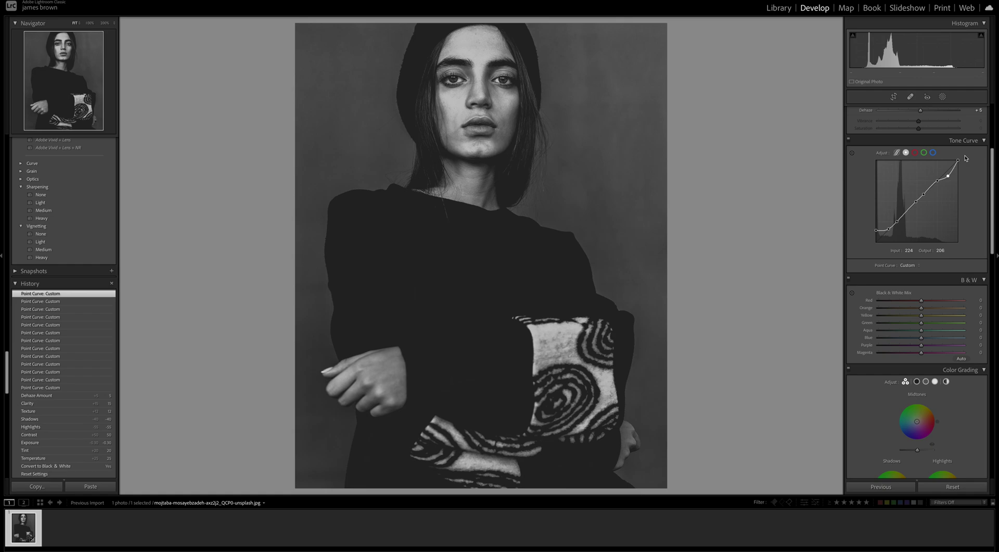
pyautogui.click(938, 181)
pyautogui.moveTo(939, 183); pyautogui.dragTo(937, 184)
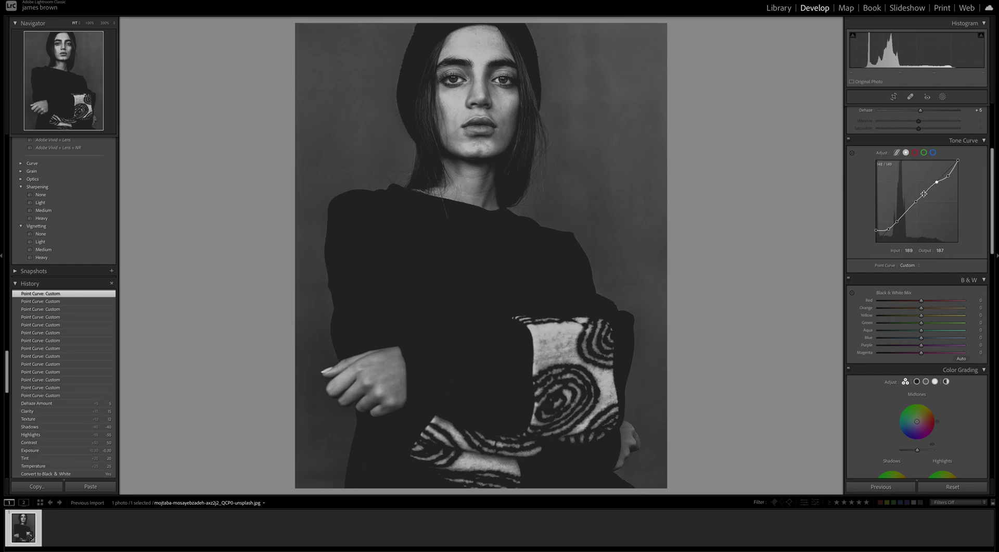
pyautogui.click(926, 193)
pyautogui.moveTo(927, 194); pyautogui.dragTo(928, 192)
# - Shape the red channel curve into an S, with the shadow point at about 29/15 and the highlight point at about 173/192
pyautogui.click(916, 154)
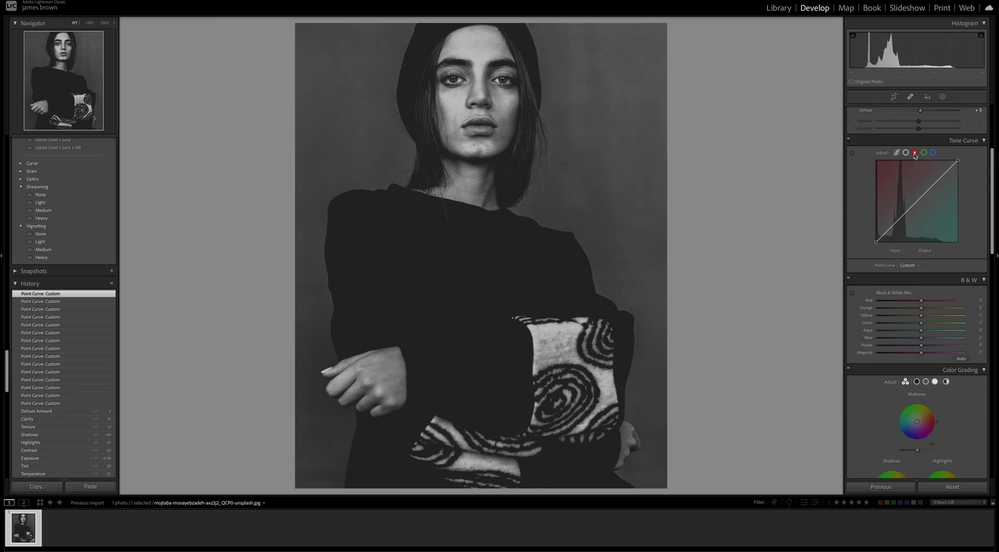
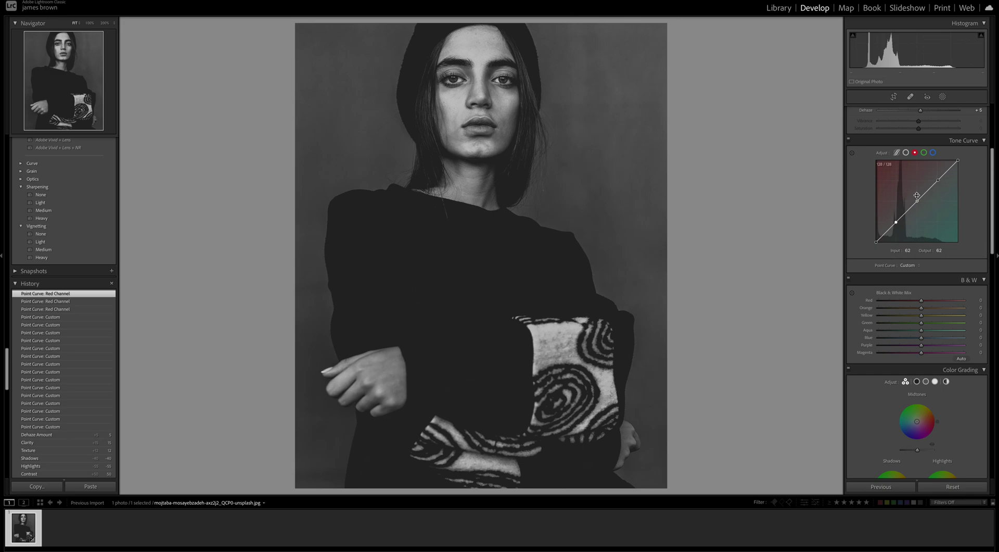
pyautogui.click(896, 222)
pyautogui.moveTo(895, 222); pyautogui.dragTo(886, 239)
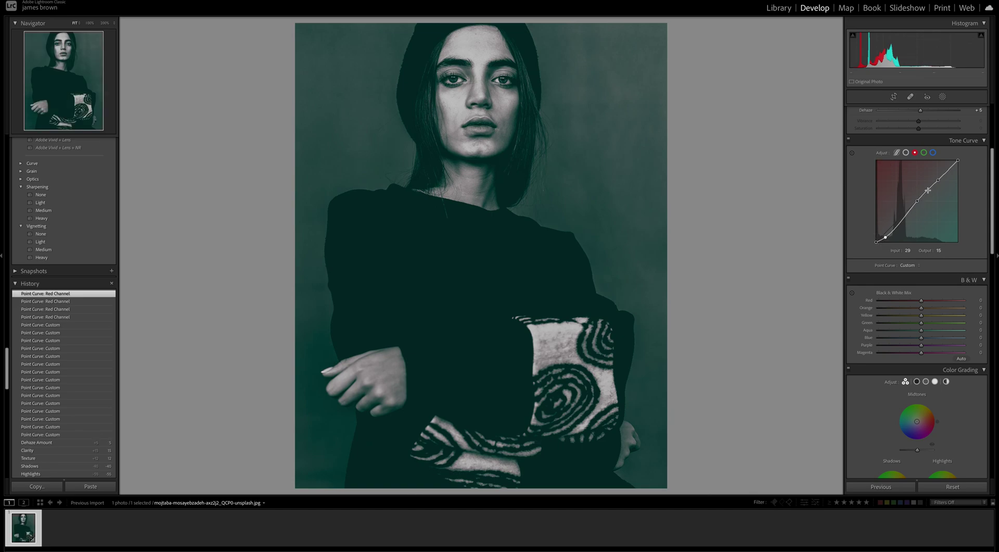
pyautogui.moveTo(940, 183); pyautogui.dragTo(933, 181)
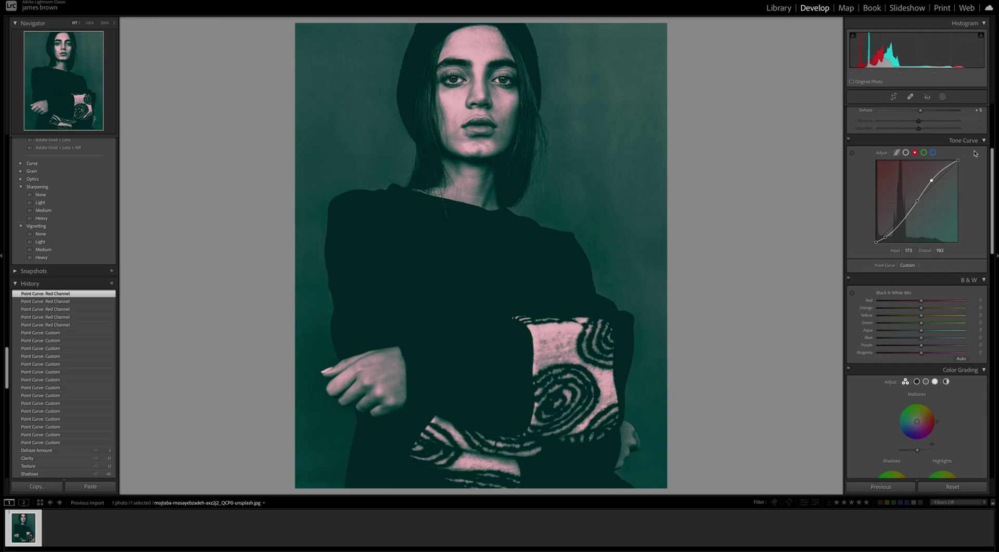
# - Copy the red channel's curve settings and paste them onto the green and blue channels
pyautogui.scroll(-1, 903, 182)
pyautogui.rightClick(902, 181)
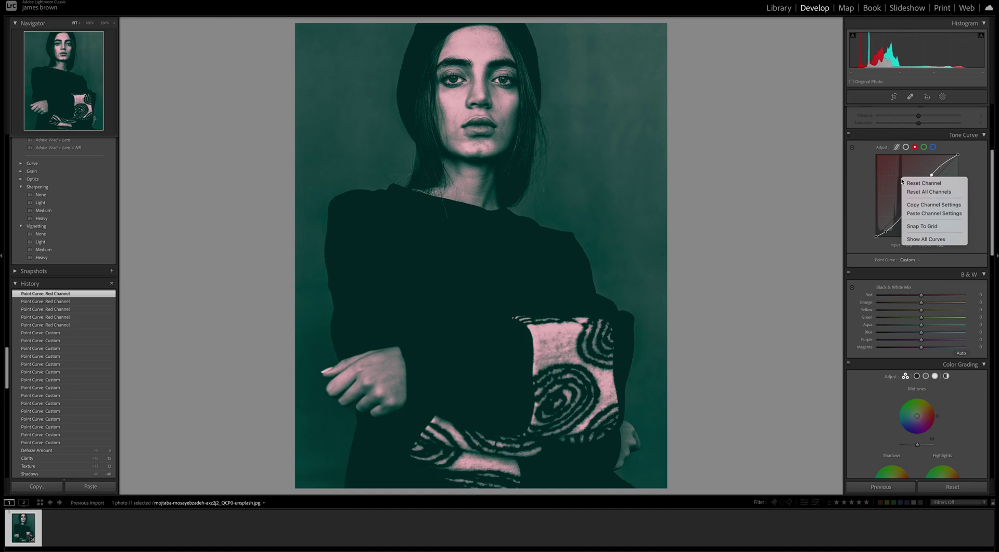
pyautogui.click(937, 206)
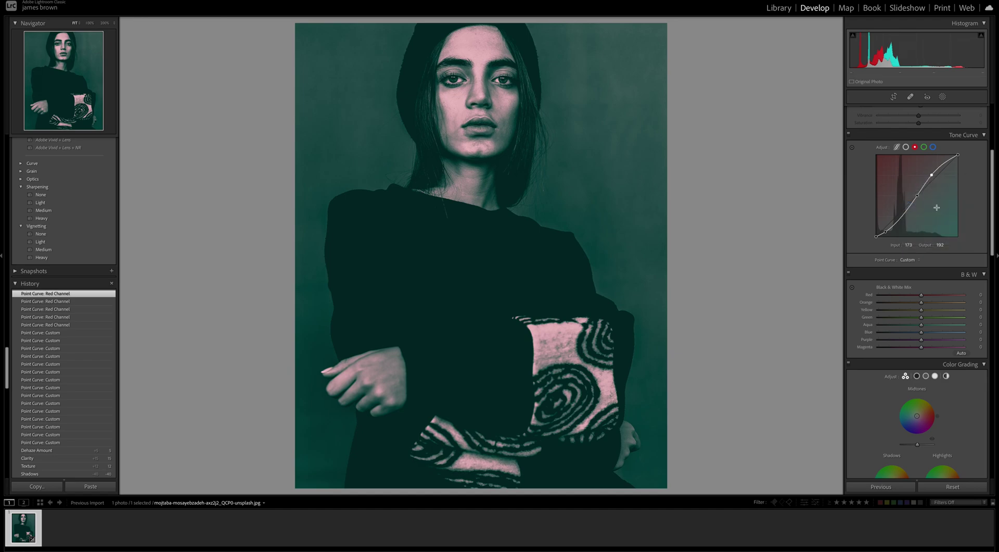
pyautogui.click(924, 147)
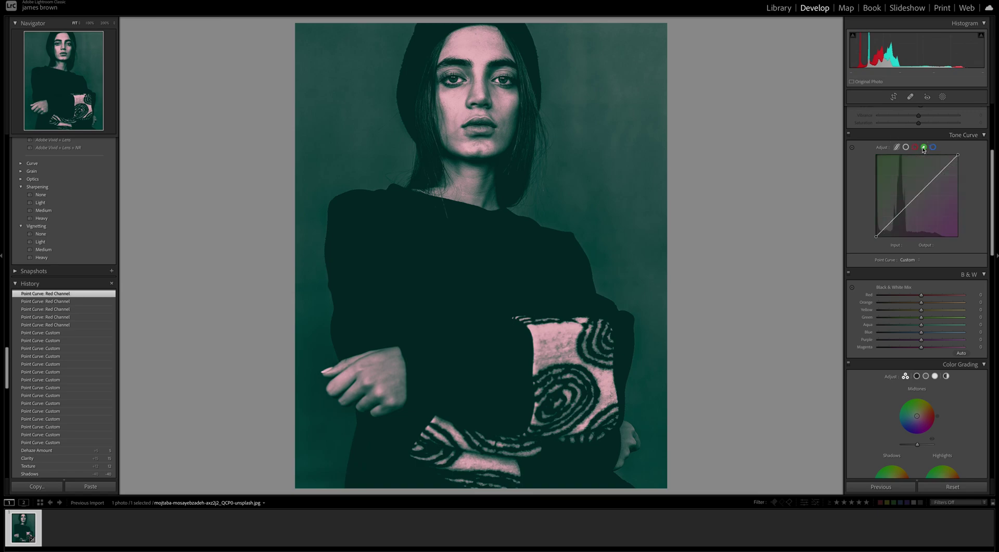
pyautogui.rightClick(914, 177)
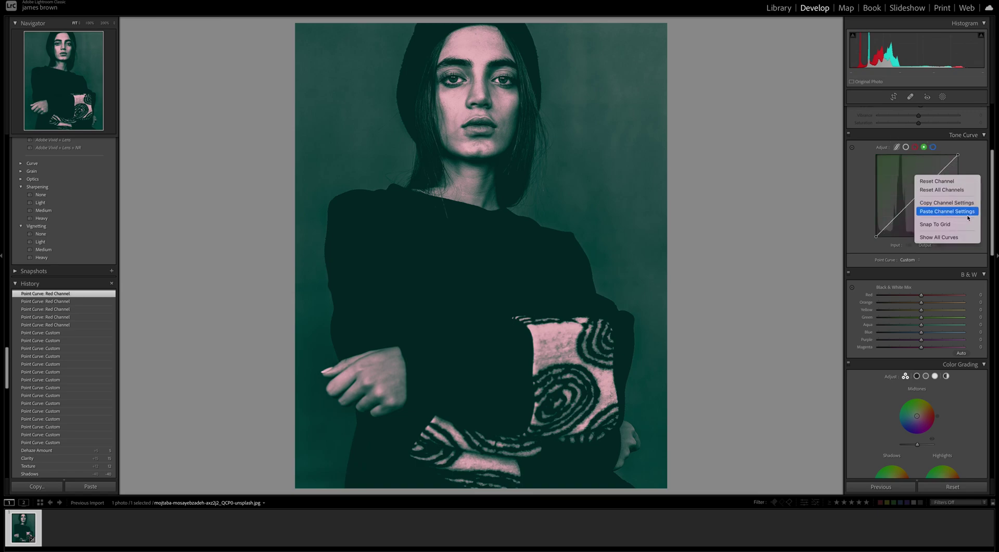
pyautogui.click(948, 212)
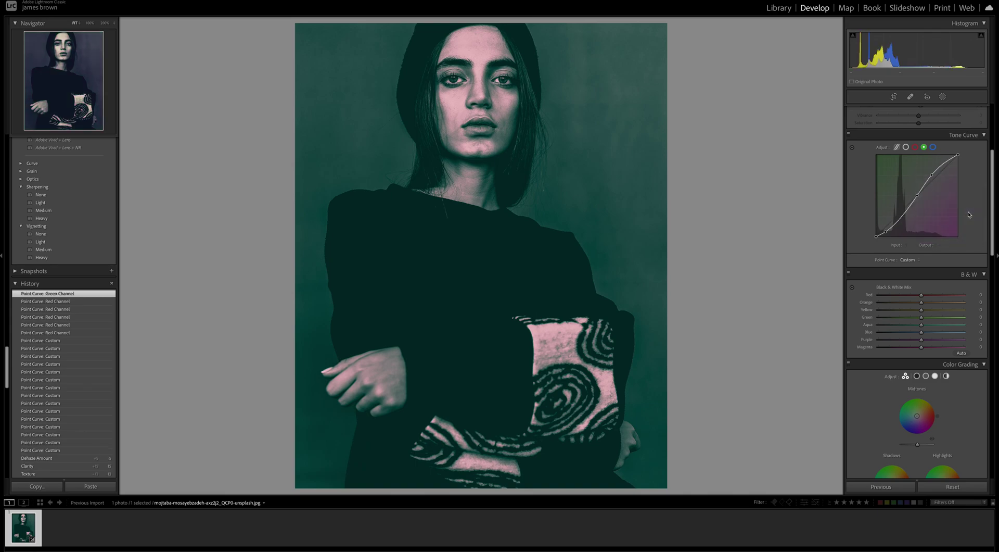
pyautogui.click(933, 147)
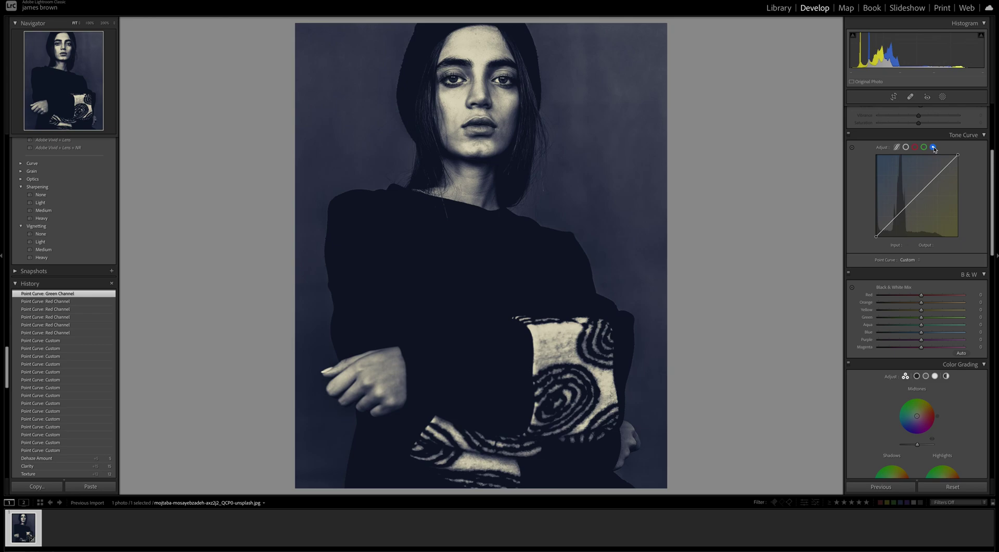
pyautogui.rightClick(912, 176)
pyautogui.click(944, 212)
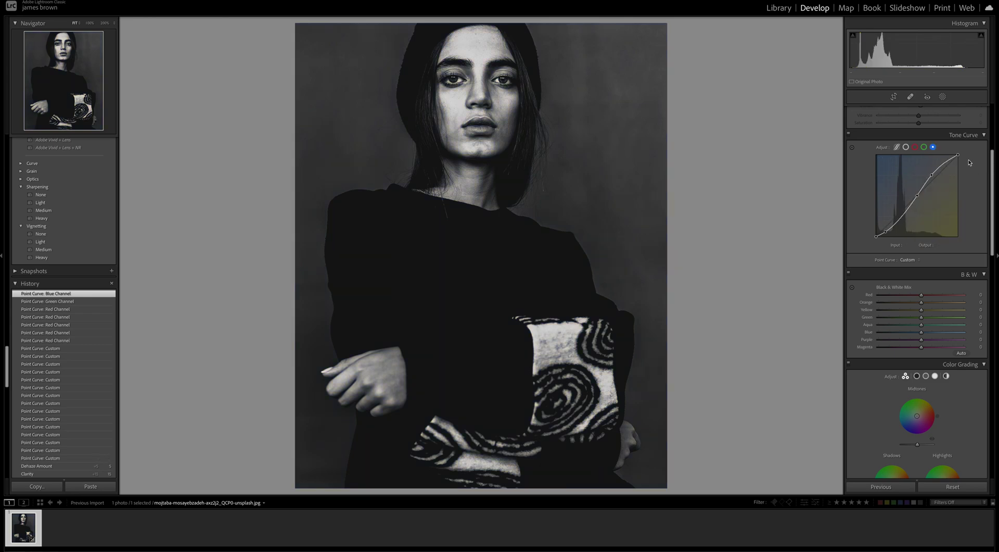
# - Compare the portrait with the tone curve adjustments switched off and on, leaving them enabled
pyautogui.click(850, 137)
pyautogui.click(849, 138)
pyautogui.click(849, 136)
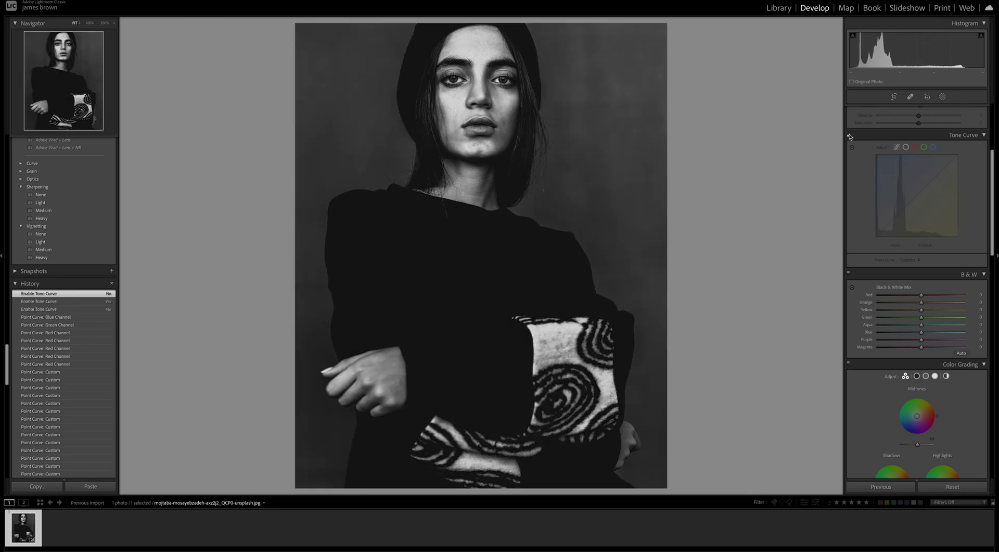
pyautogui.click(849, 136)
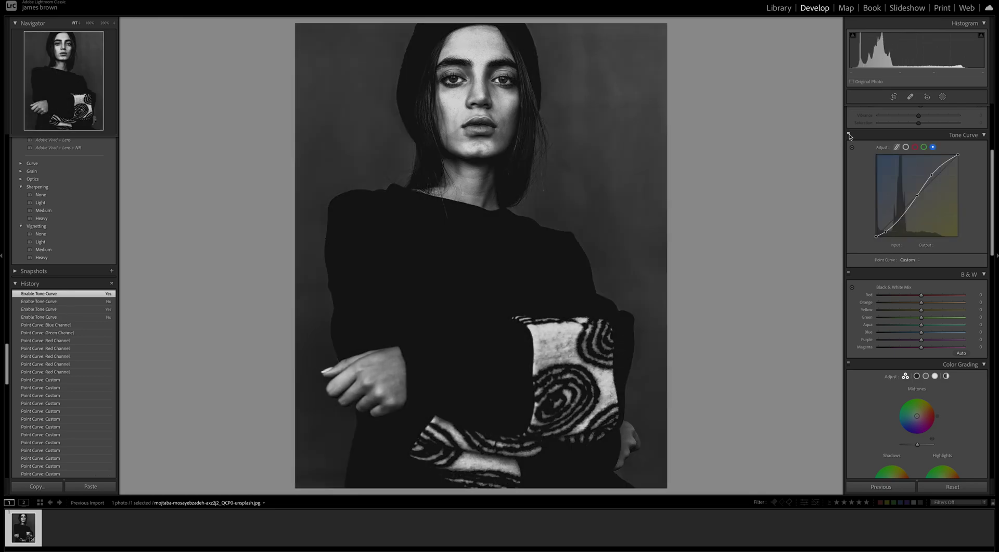
pyautogui.click(849, 136)
pyautogui.click(849, 137)
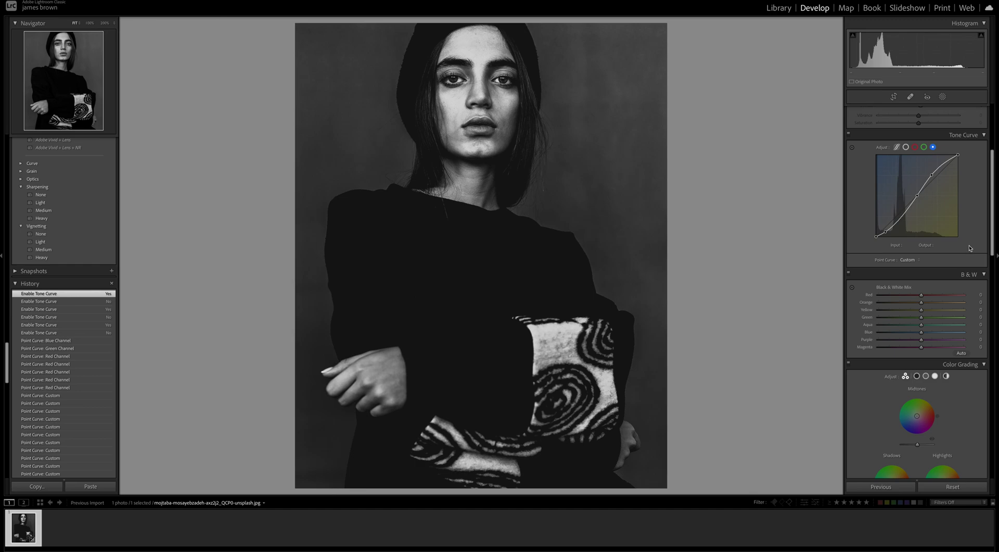
# - Set the black-and-white mix to Red -7, Orange +3, Yellow -31, Green -22, Aqua -26, Blue -41, Purple +5 and Magenta -20
pyautogui.scroll(-5, 971, 248)
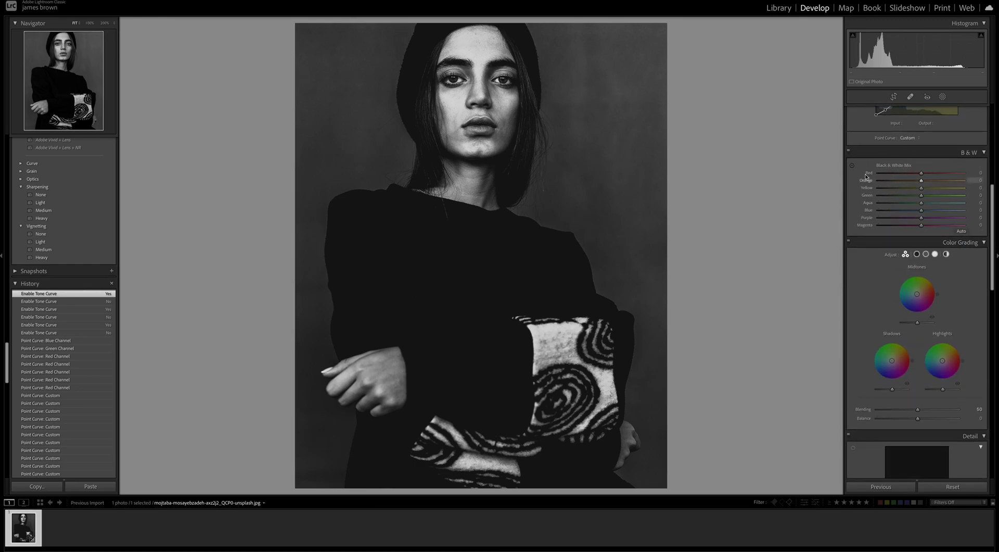
pyautogui.moveTo(921, 173); pyautogui.dragTo(908, 190)
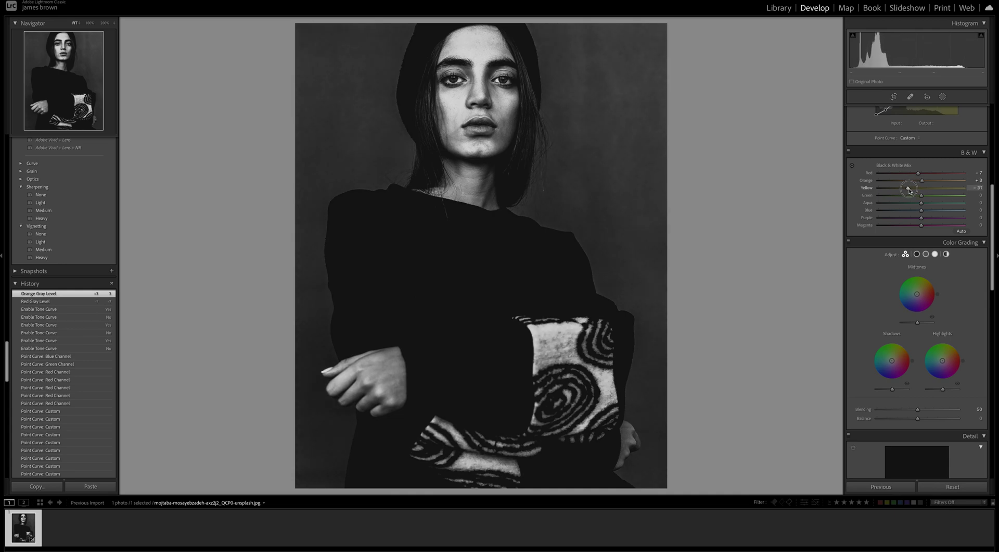
pyautogui.moveTo(910, 191); pyautogui.dragTo(910, 191)
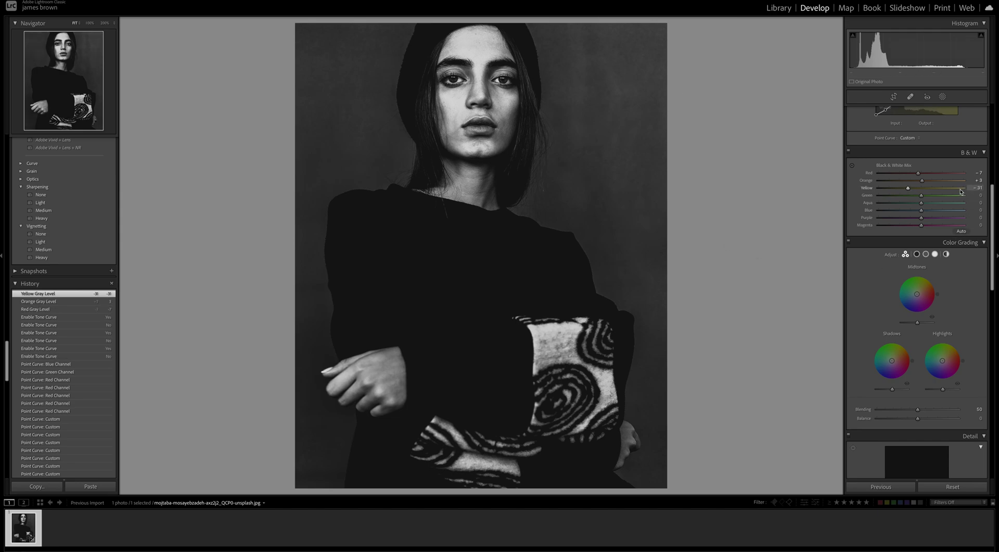
pyautogui.moveTo(921, 196); pyautogui.dragTo(913, 198)
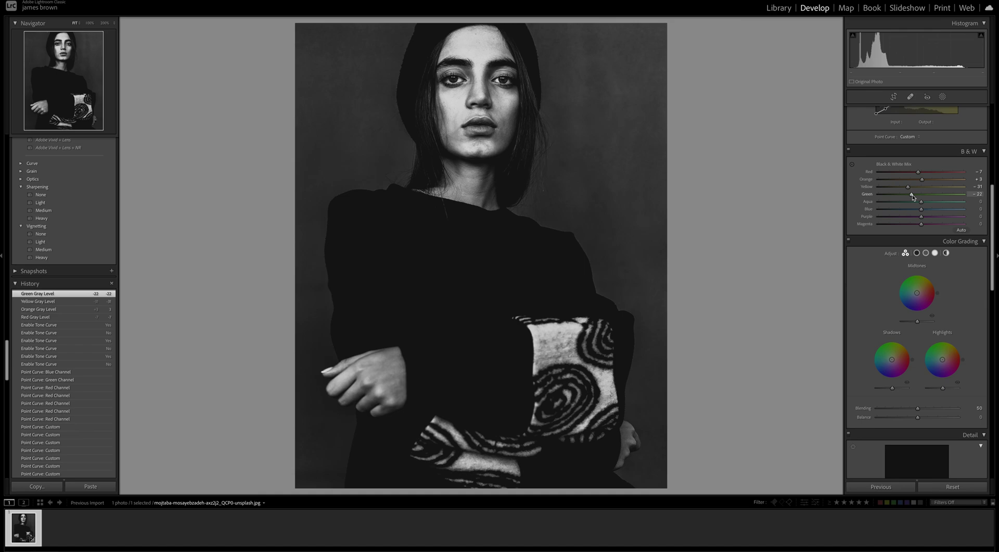
pyautogui.moveTo(922, 202); pyautogui.dragTo(913, 205)
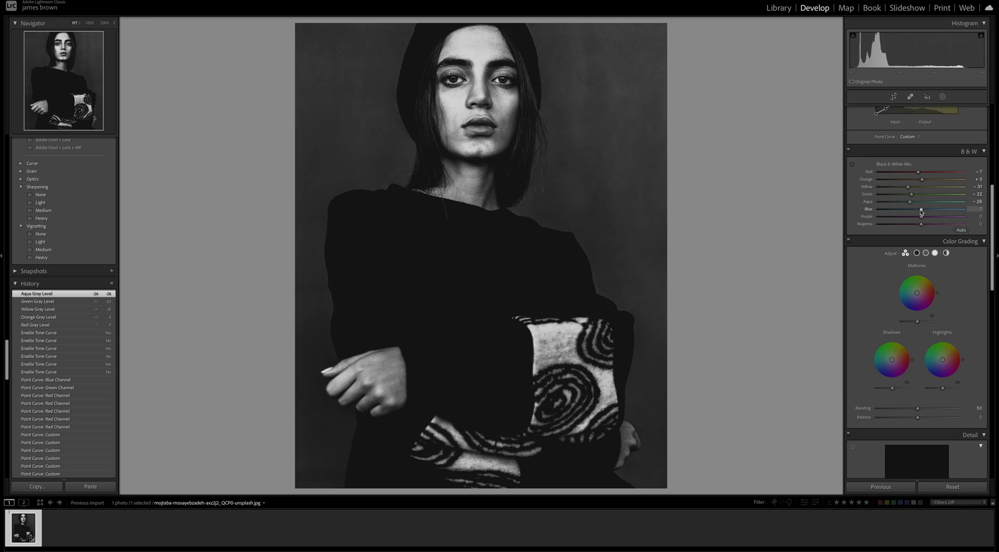
pyautogui.moveTo(921, 211)
pyautogui.mouseDown()
pyautogui.moveTo(904, 212)
pyautogui.moveTo(924, 219)
pyautogui.mouseUp()
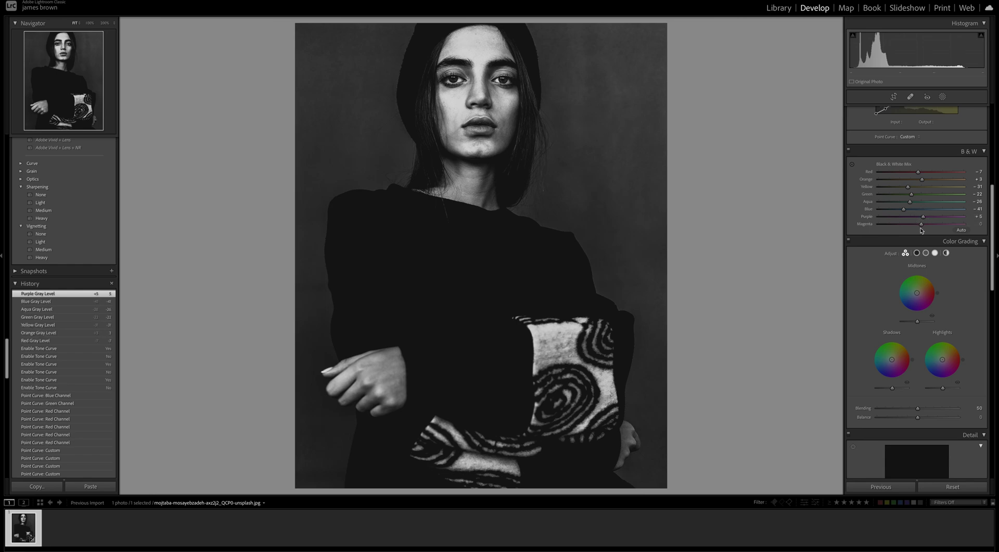
pyautogui.moveTo(921, 224); pyautogui.dragTo(916, 227)
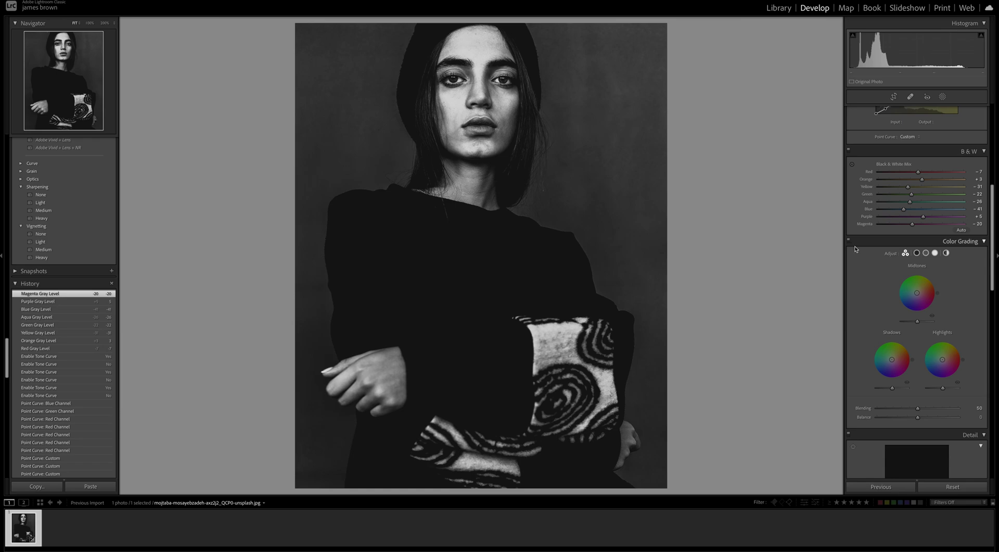
# - Sharpen the portrait with an Amount of 30 and a Detail of 50
pyautogui.scroll(-2, 861, 250)
pyautogui.scroll(-10, 861, 250)
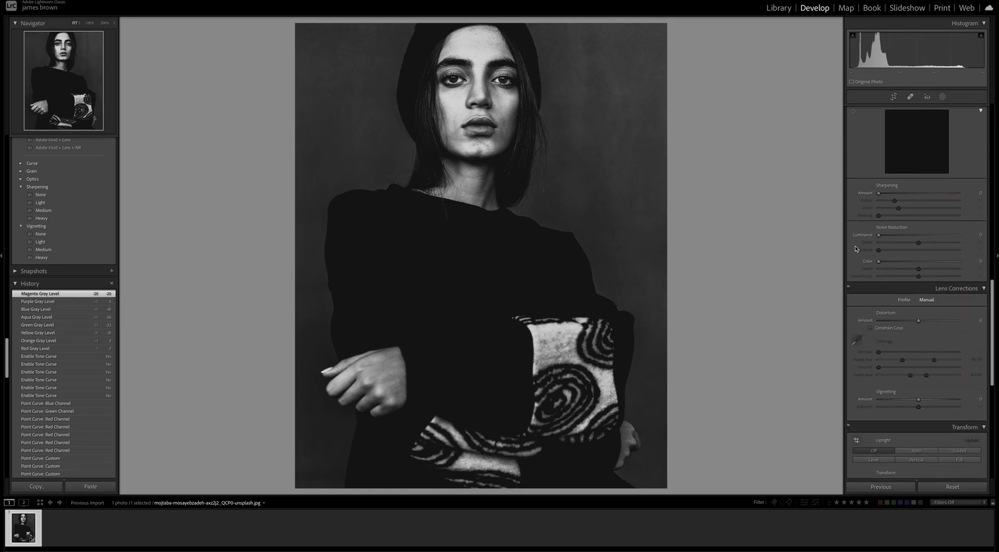
pyautogui.moveTo(879, 193); pyautogui.dragTo(896, 198)
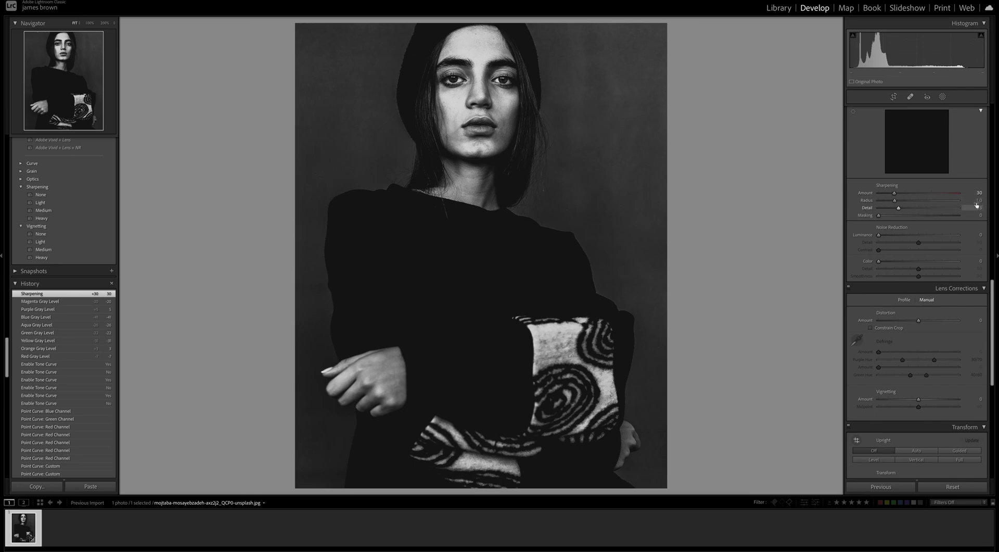
pyautogui.moveTo(899, 209); pyautogui.dragTo(920, 211)
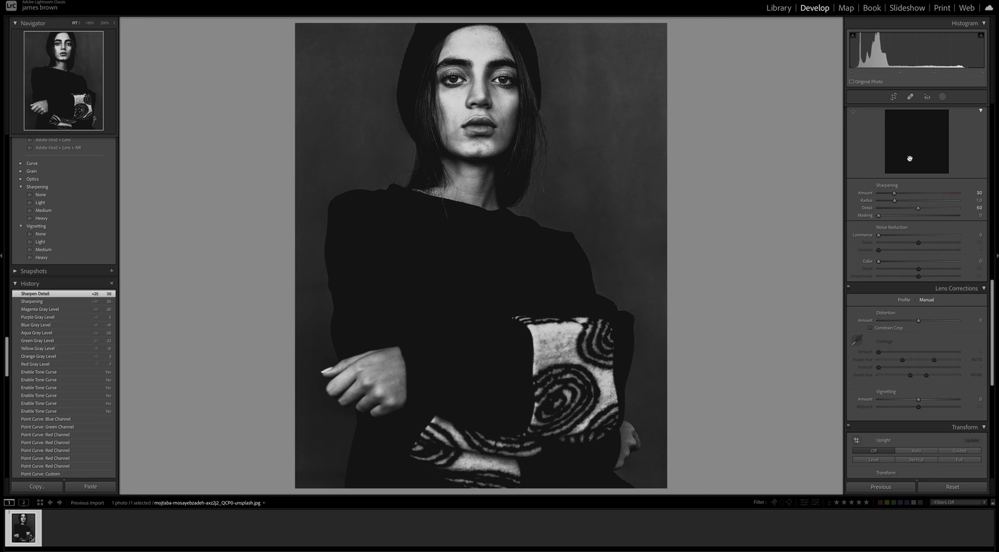
# - Add a Highlight Priority post-crop vignette with Amount -13, Midpoint 32, Roundness -10, Feather 53 and Highlights 100
pyautogui.scroll(3, 910, 168)
pyautogui.scroll(9, 909, 169)
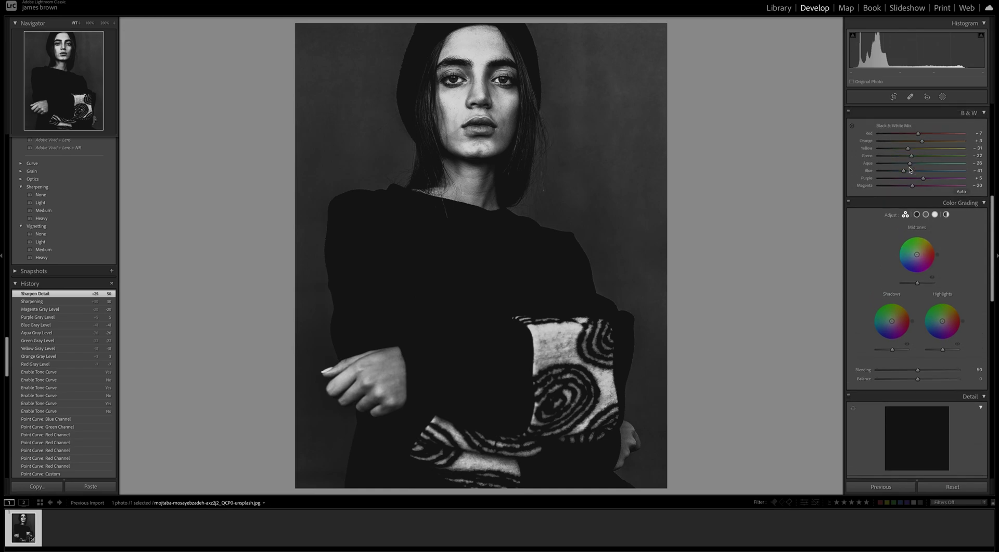
pyautogui.scroll(-9, 910, 169)
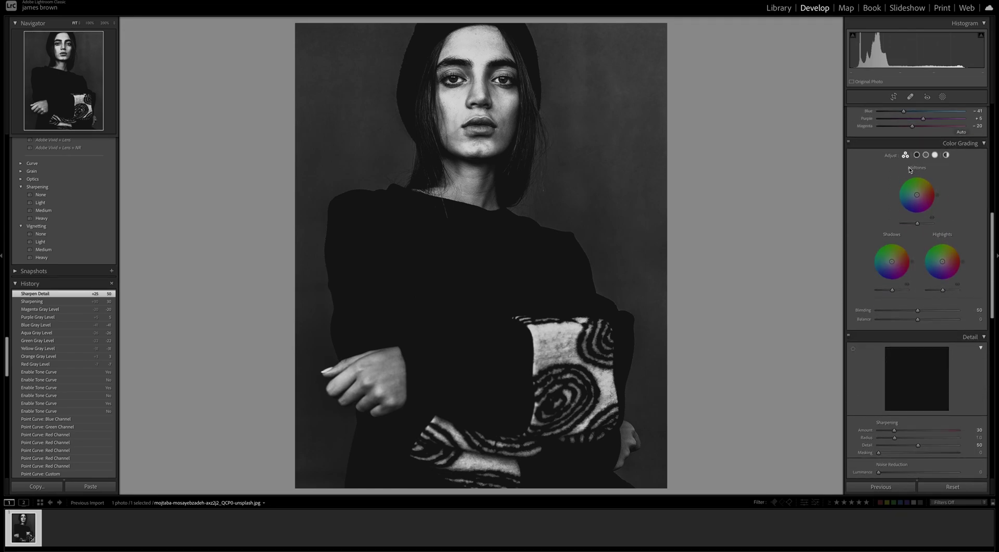
pyautogui.scroll(-7, 910, 169)
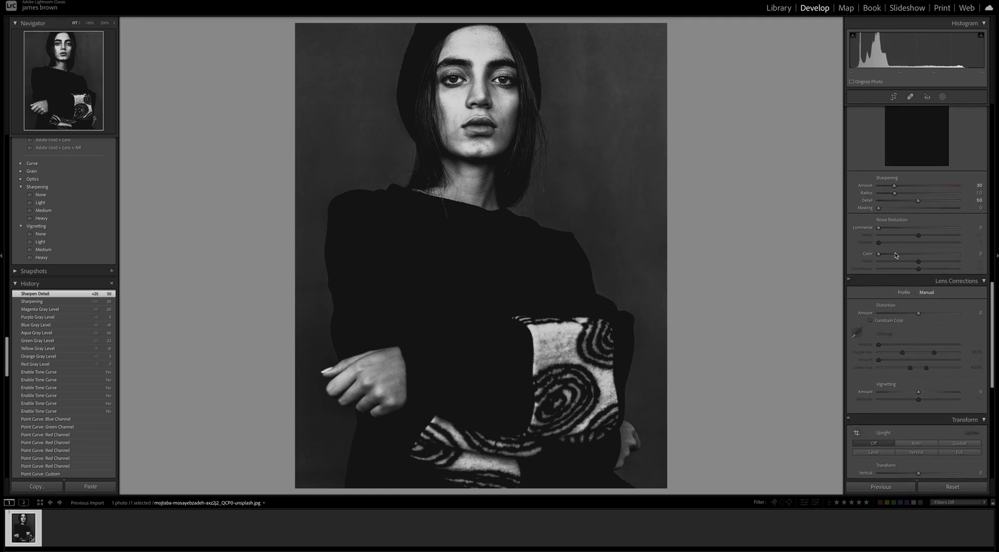
pyautogui.scroll(-6, 896, 254)
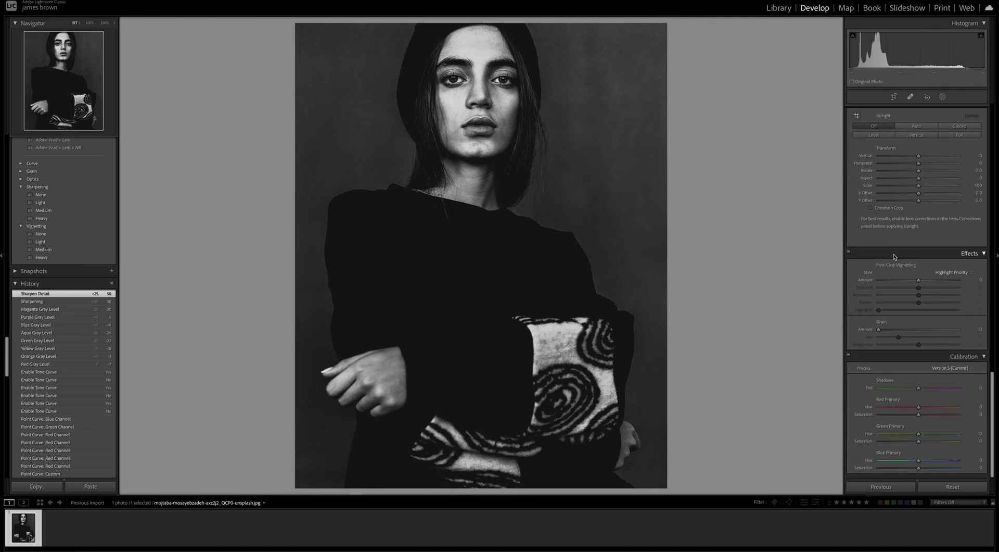
pyautogui.click(947, 274)
pyautogui.click(963, 274)
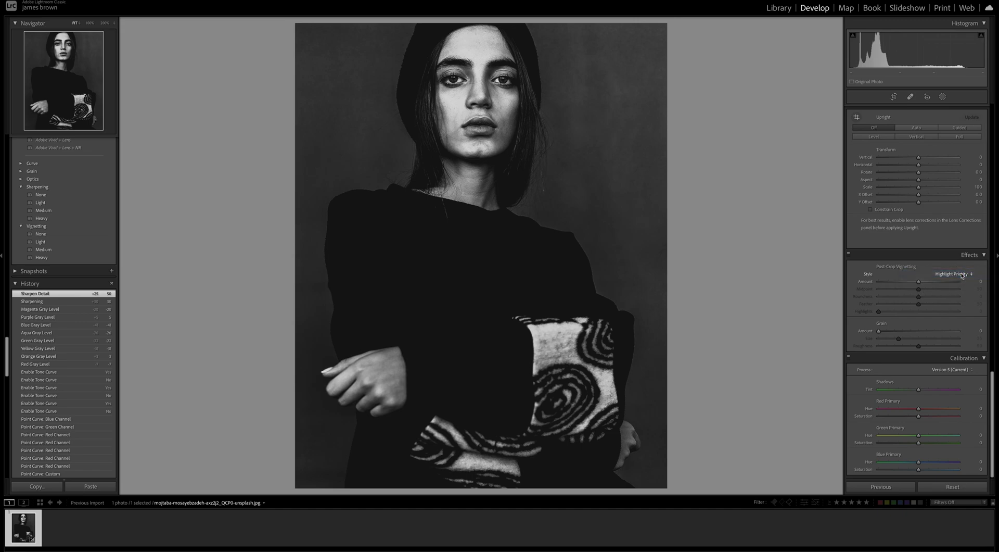
pyautogui.moveTo(918, 281); pyautogui.dragTo(915, 285)
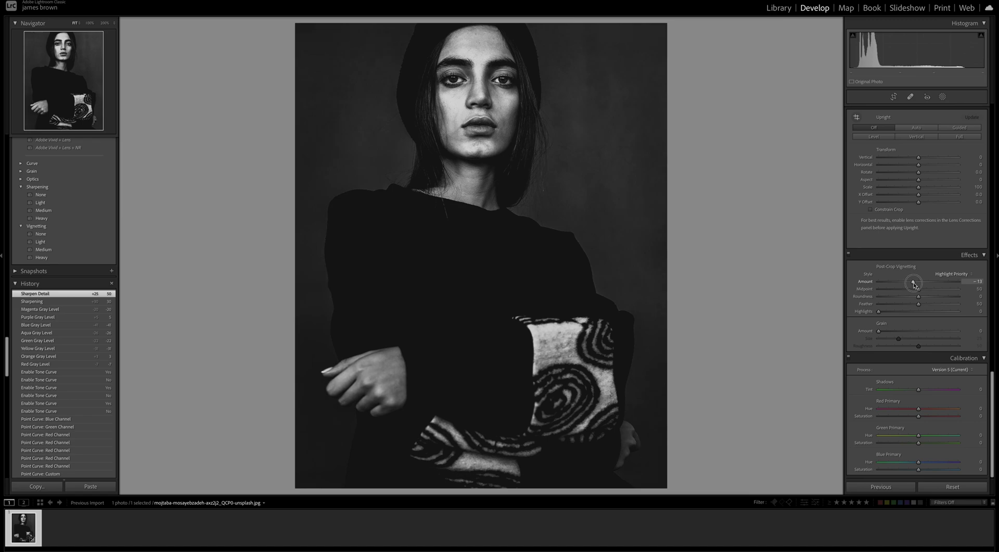
pyautogui.moveTo(918, 289)
pyautogui.mouseDown()
pyautogui.moveTo(905, 292)
pyautogui.moveTo(916, 298)
pyautogui.mouseUp()
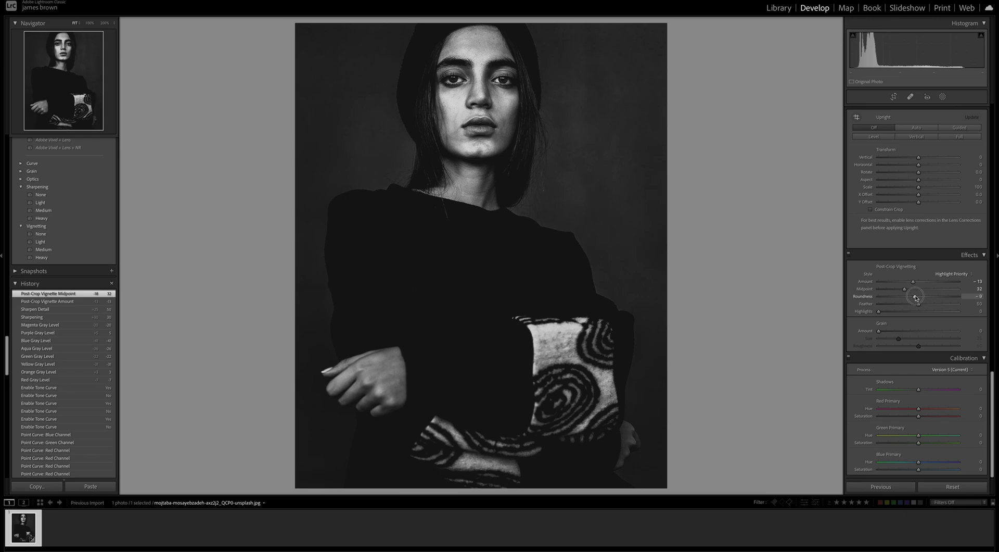
pyautogui.moveTo(916, 298); pyautogui.dragTo(978, 319)
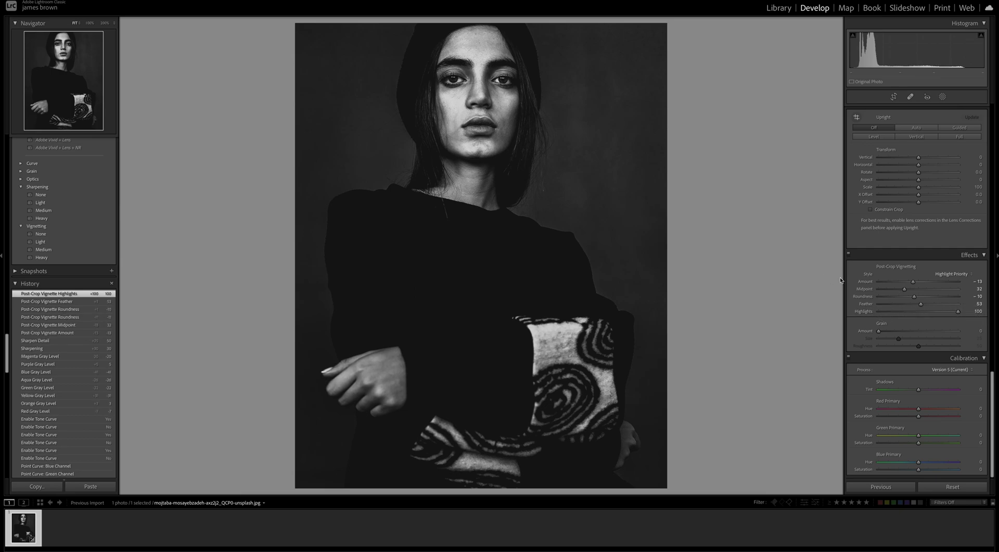
# - Fine-tune the basic tone settings to Exposure -0.25, Highlights -54, Shadows -45, Whites -11 and Blacks -6
pyautogui.scroll(3, 891, 281)
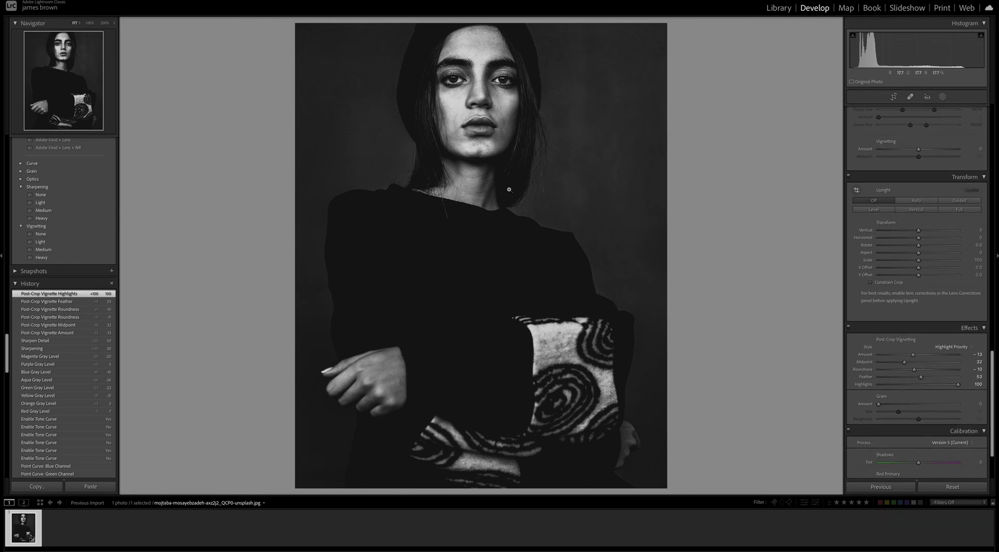
pyautogui.scroll(10, 928, 287)
pyautogui.scroll(10, 928, 287)
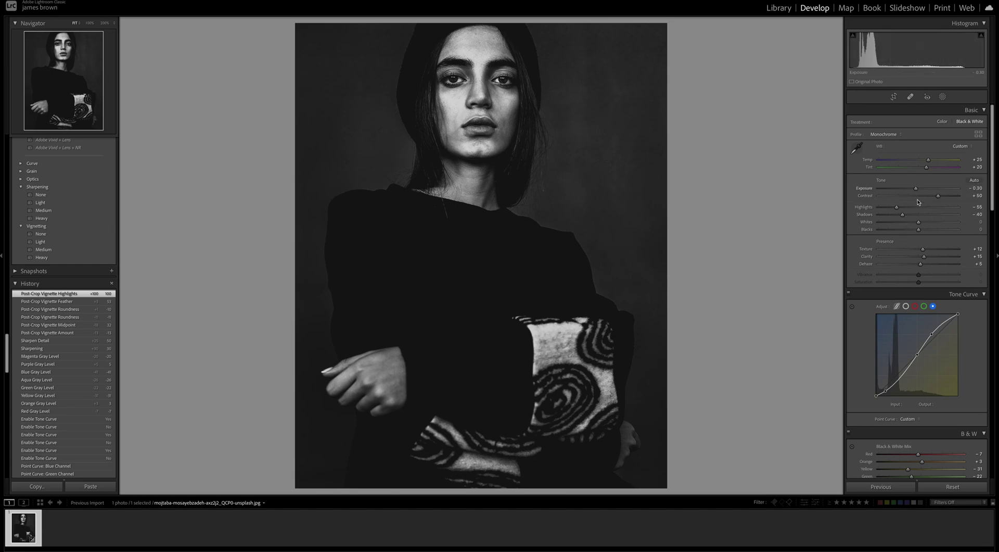
pyautogui.moveTo(916, 188); pyautogui.dragTo(917, 191)
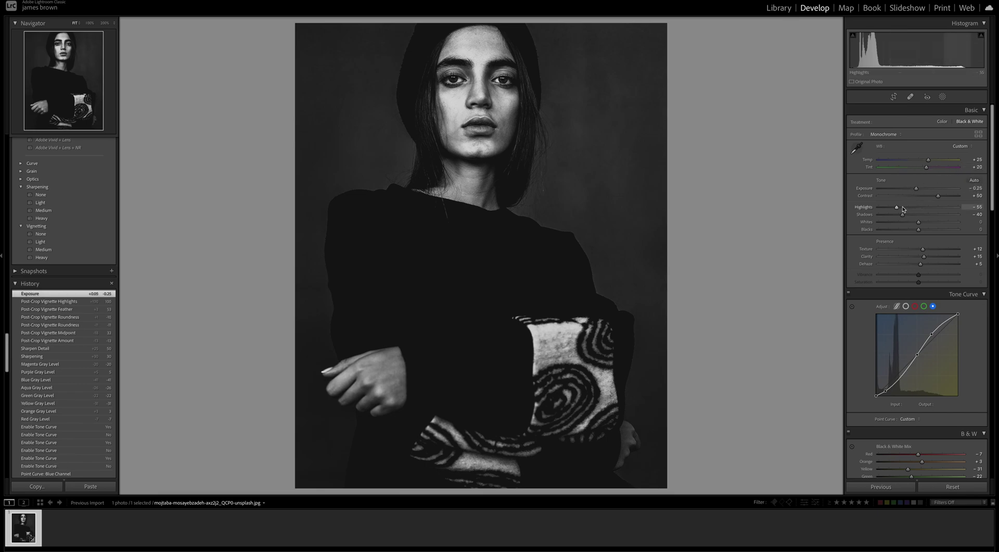
pyautogui.moveTo(896, 207)
pyautogui.mouseDown()
pyautogui.moveTo(902, 213)
pyautogui.moveTo(891, 214)
pyautogui.moveTo(925, 220)
pyautogui.moveTo(887, 219)
pyautogui.moveTo(911, 219)
pyautogui.moveTo(900, 218)
pyautogui.mouseUp()
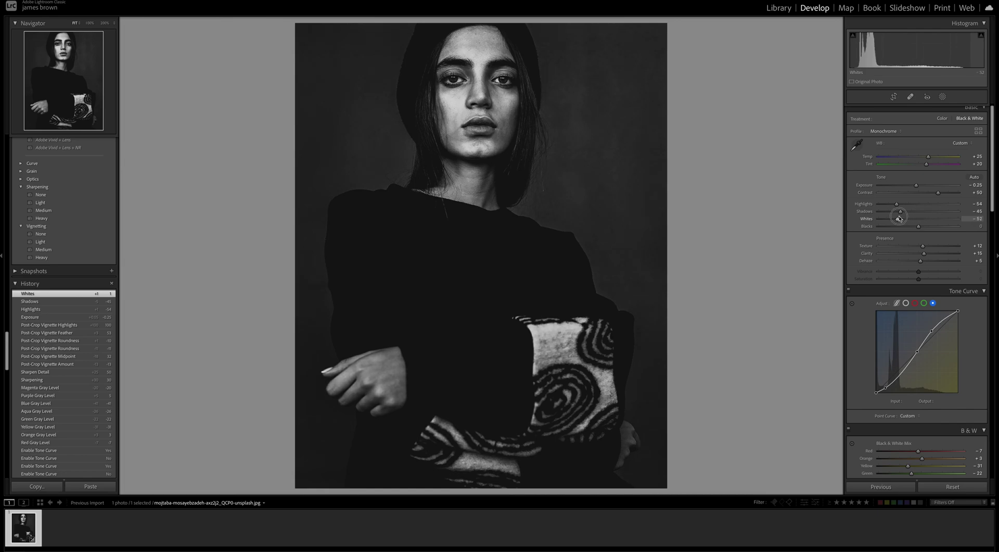
pyautogui.moveTo(900, 219)
pyautogui.mouseDown()
pyautogui.moveTo(960, 218)
pyautogui.moveTo(910, 219)
pyautogui.moveTo(929, 227)
pyautogui.moveTo(910, 228)
pyautogui.moveTo(914, 220)
pyautogui.mouseUp()
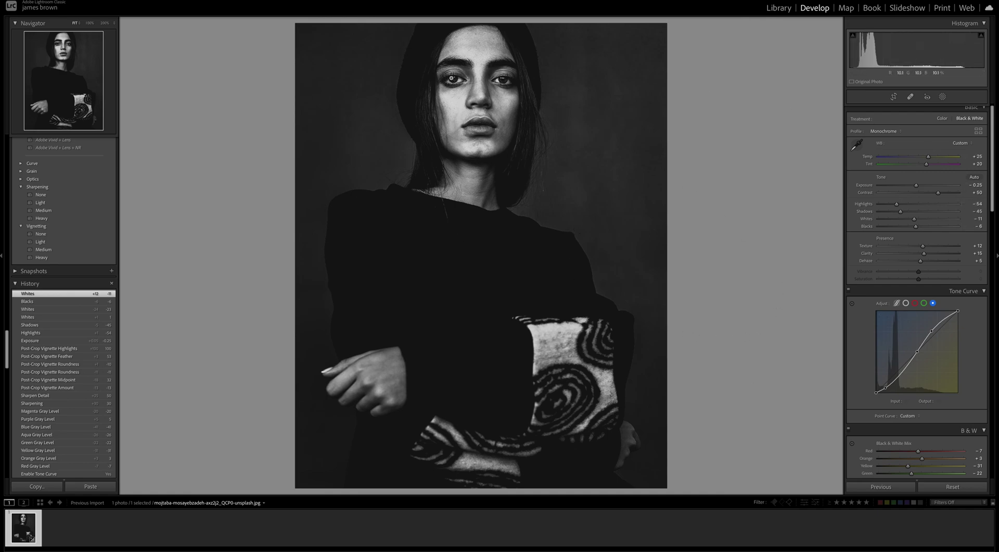
# - Paint a new brush mask over the irises of both eyes, using Flow 53 and Density 54
pyautogui.scroll(1, 918, 433)
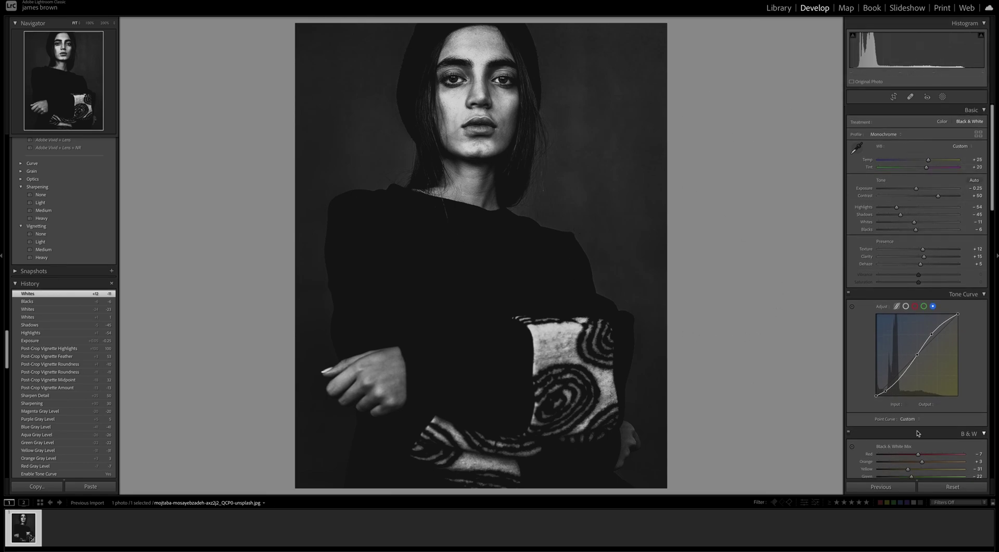
pyautogui.click(452, 108)
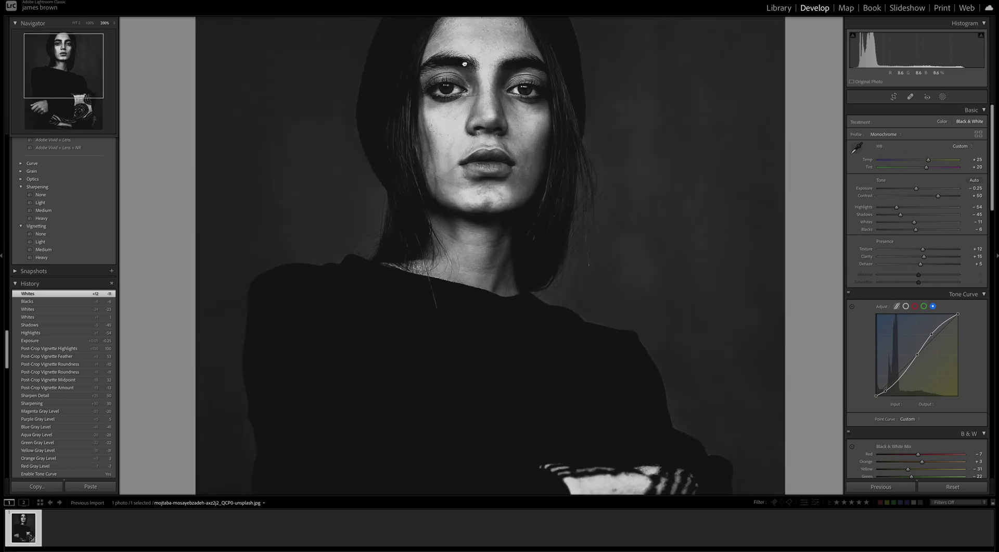
pyautogui.click(89, 24)
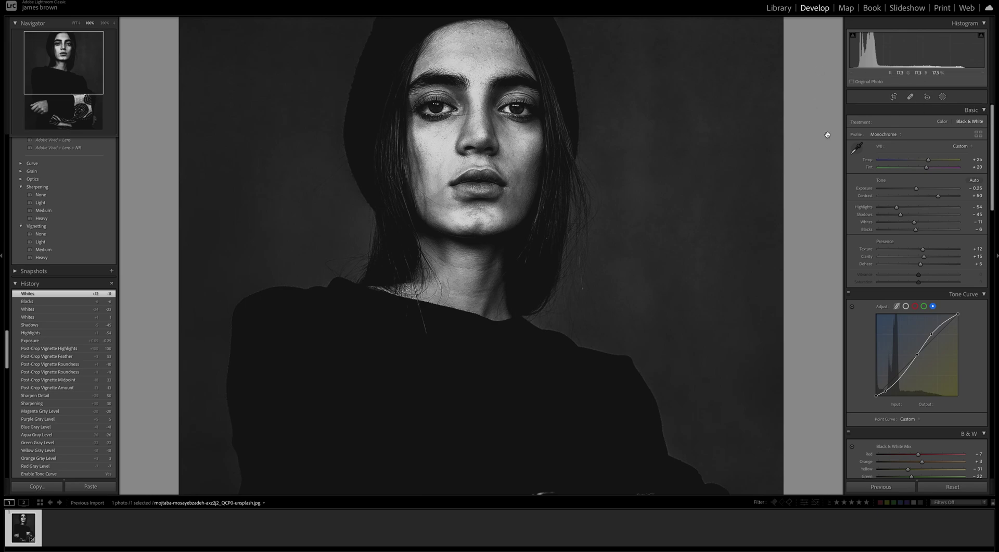
pyautogui.press('k')
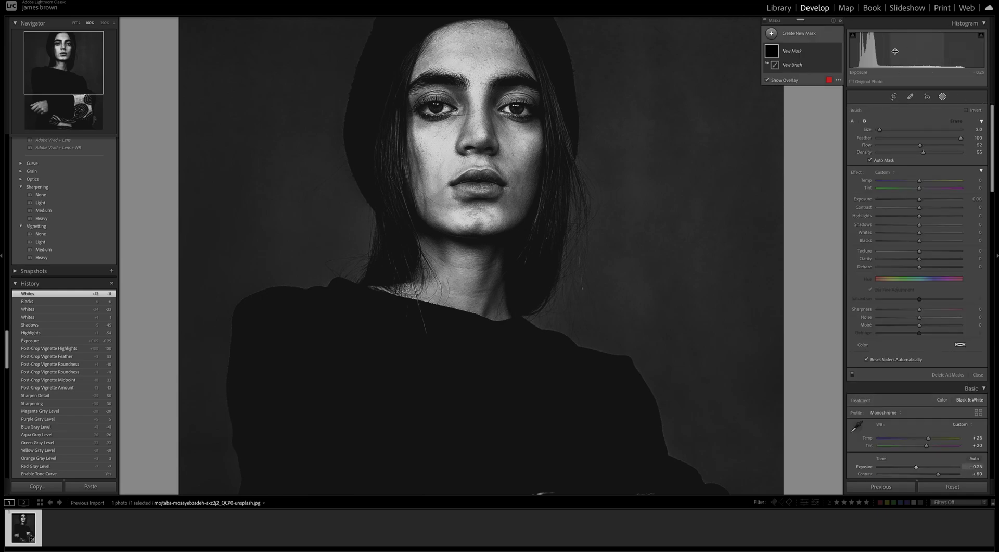
pyautogui.moveTo(923, 149)
pyautogui.mouseDown()
pyautogui.moveTo(982, 150)
pyautogui.moveTo(922, 152)
pyautogui.mouseUp()
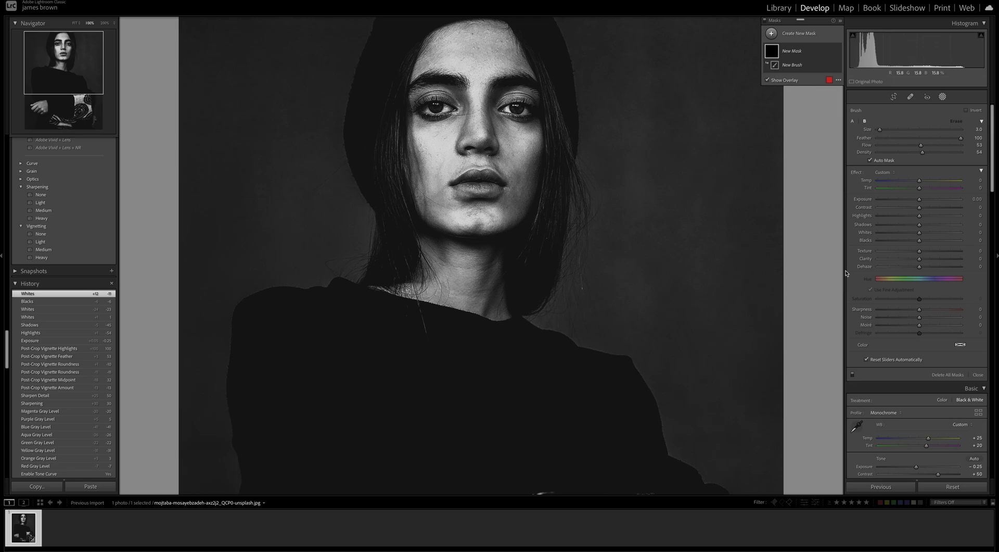
pyautogui.moveTo(518, 108); pyautogui.dragTo(516, 109)
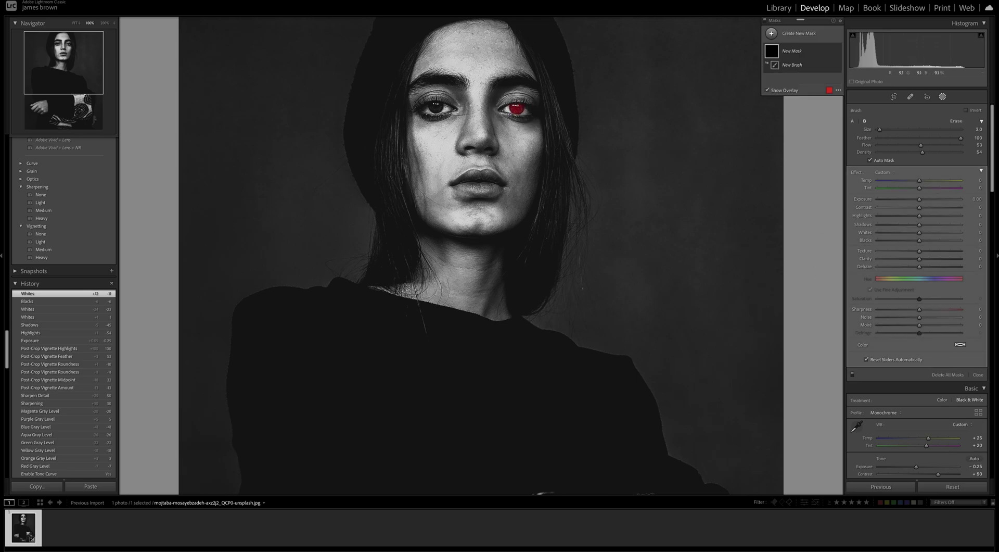
pyautogui.moveTo(433, 107); pyautogui.dragTo(436, 109)
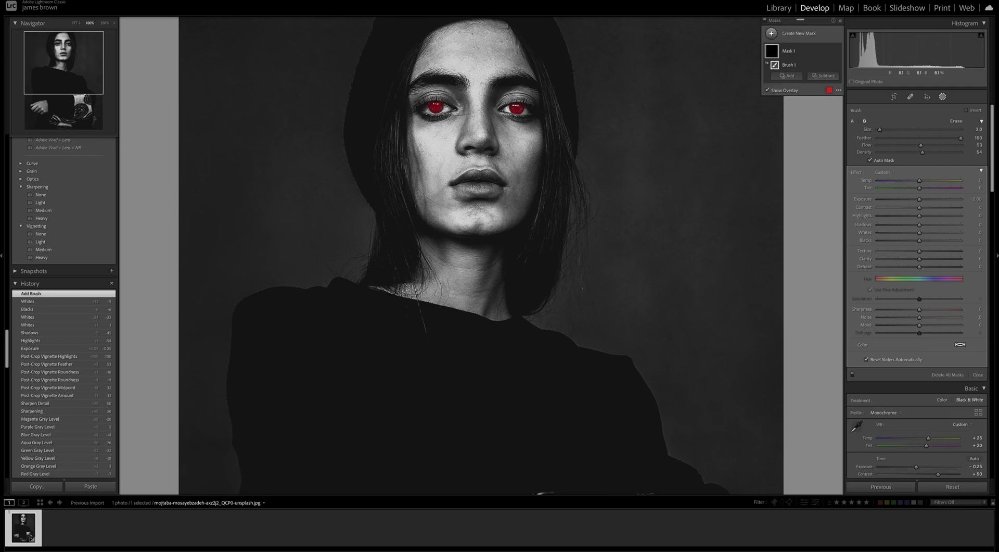
# - Hide the mask overlay and raise the eye mask's exposure to 2.09
pyautogui.click(767, 91)
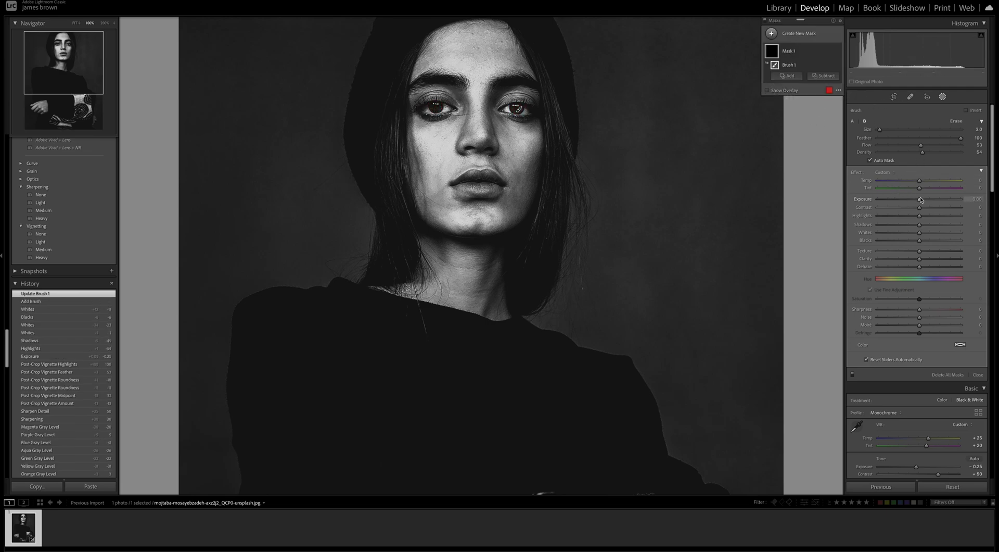
pyautogui.click(941, 200)
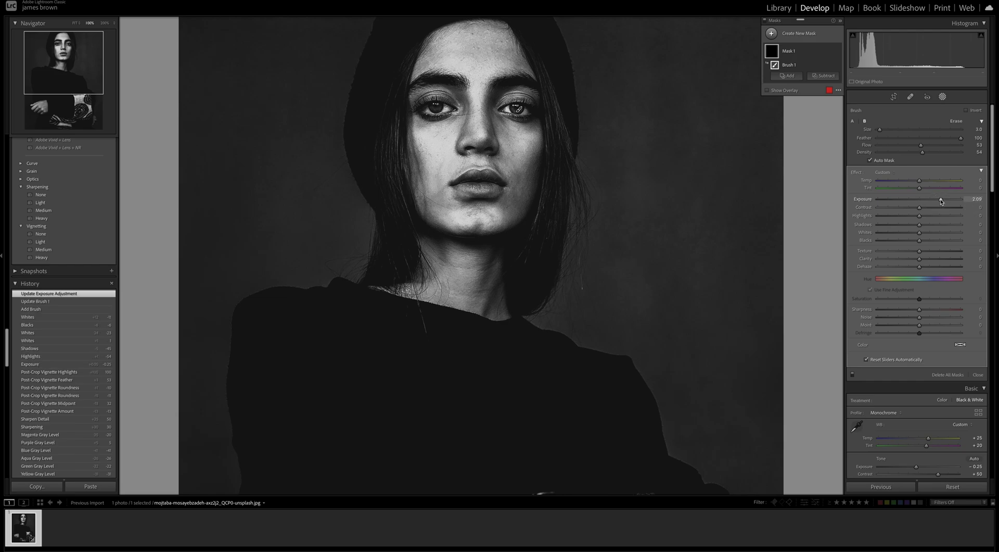
# - Refine the iris mask with Exposure 2.02, Contrast 42, Shadows 51, Texture 18 and Clarity 18, and raise its Highlights
pyautogui.click(940, 199)
pyautogui.click(940, 225)
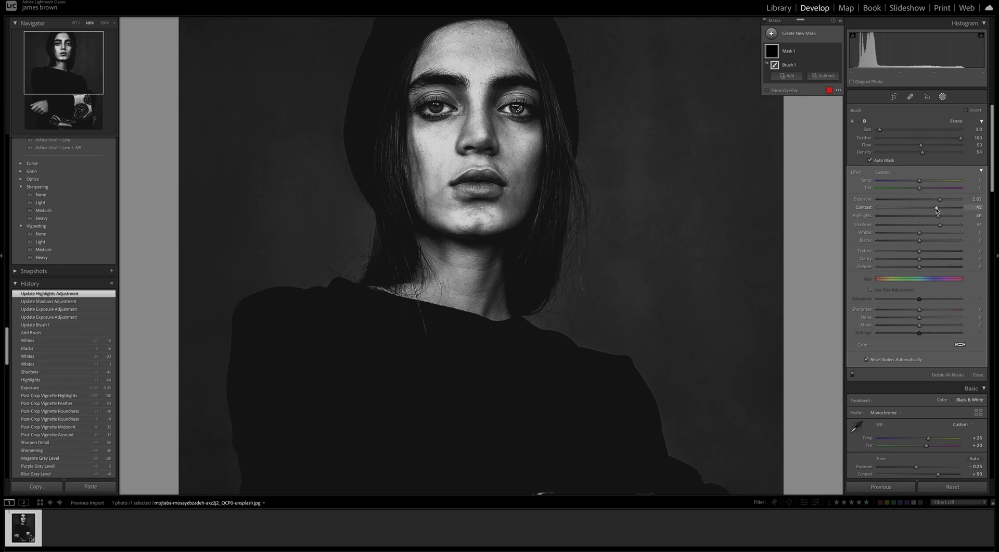
pyautogui.moveTo(919, 250); pyautogui.dragTo(927, 253)
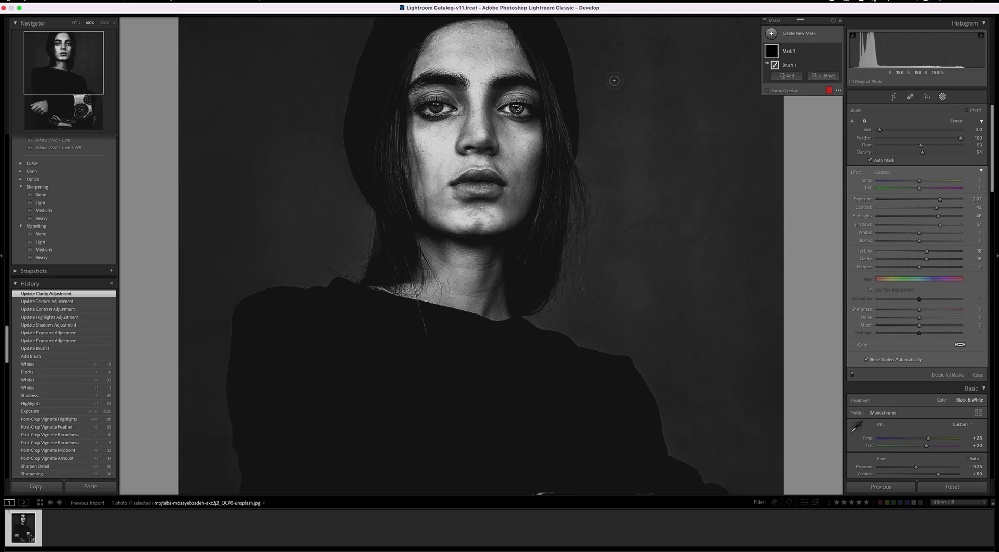
# - Create a second brush mask and paint it over the eyelids and skin around both eyes
pyautogui.click(801, 35)
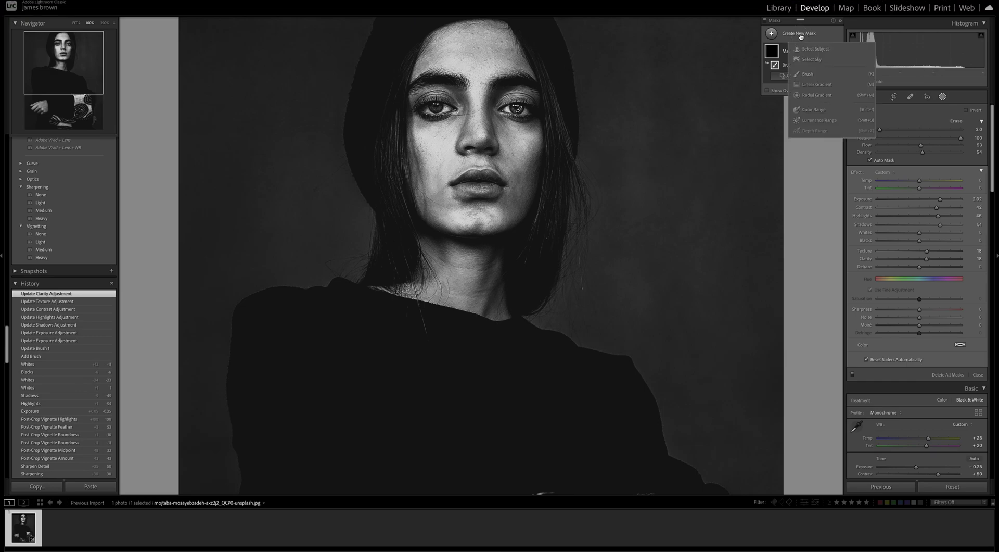
pyautogui.click(808, 75)
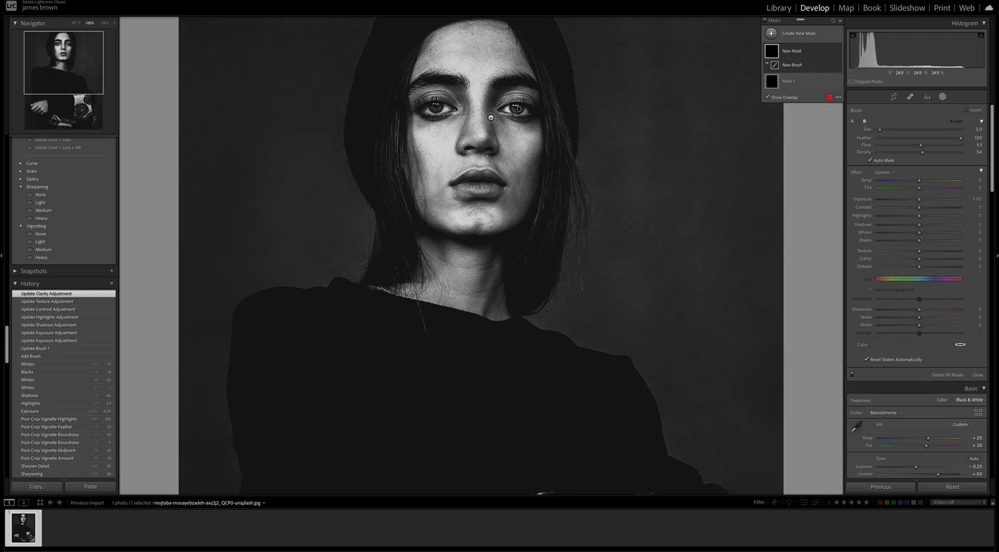
pyautogui.moveTo(456, 105)
pyautogui.mouseDown()
pyautogui.moveTo(419, 99)
pyautogui.moveTo(448, 96)
pyautogui.moveTo(451, 107)
pyautogui.moveTo(435, 122)
pyautogui.moveTo(417, 110)
pyautogui.moveTo(445, 119)
pyautogui.moveTo(437, 111)
pyautogui.moveTo(449, 107)
pyautogui.moveTo(423, 106)
pyautogui.moveTo(435, 121)
pyautogui.moveTo(417, 110)
pyautogui.moveTo(431, 117)
pyautogui.mouseUp()
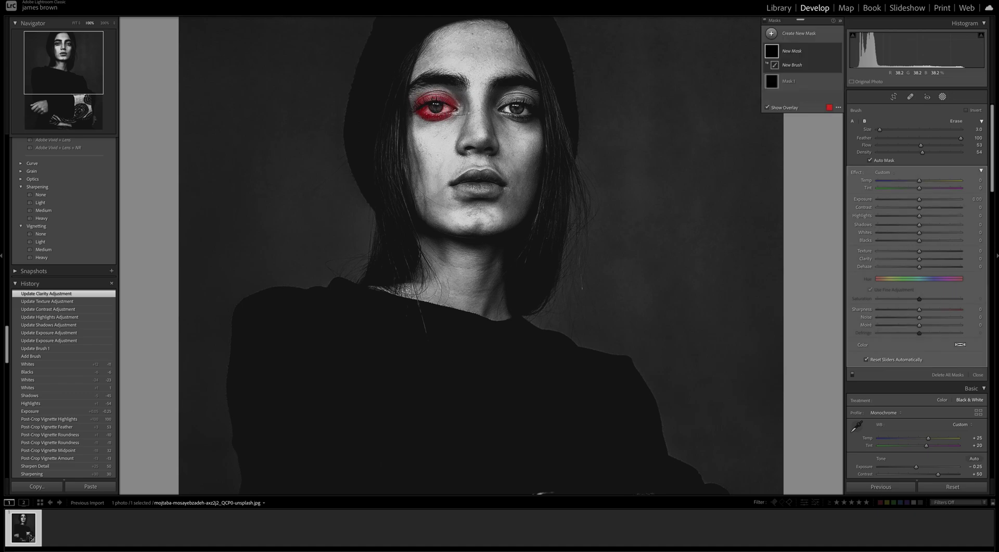
pyautogui.moveTo(501, 111)
pyautogui.mouseDown()
pyautogui.moveTo(493, 105)
pyautogui.moveTo(512, 107)
pyautogui.moveTo(505, 99)
pyautogui.moveTo(529, 100)
pyautogui.moveTo(512, 98)
pyautogui.moveTo(528, 112)
pyautogui.moveTo(523, 125)
pyautogui.moveTo(531, 113)
pyautogui.moveTo(507, 114)
pyautogui.moveTo(520, 96)
pyautogui.mouseUp()
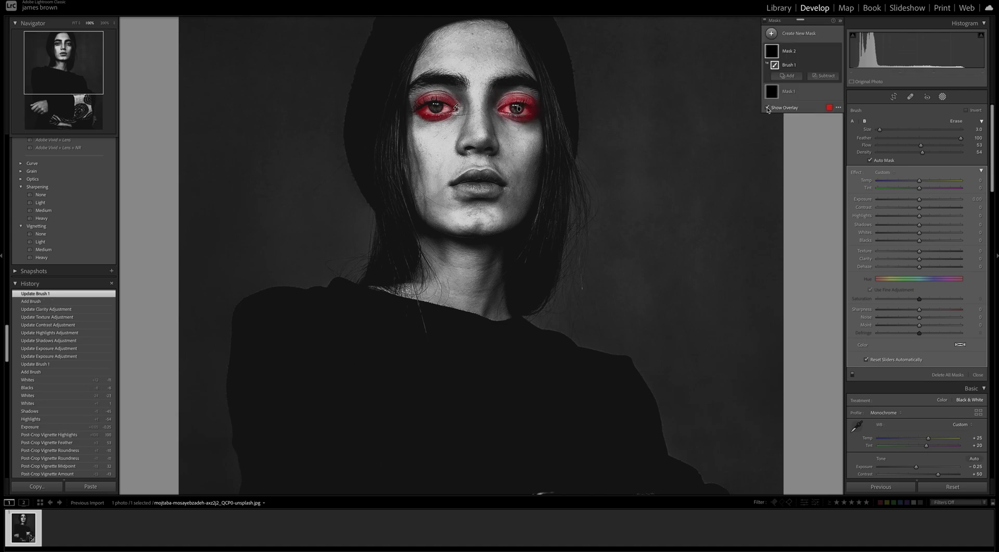
# - Hide the overlay, set the eye-surround mask to Exposure 0.80, Contrast 12, Highlights 14 and Shadows 50, and close masking
pyautogui.click(768, 108)
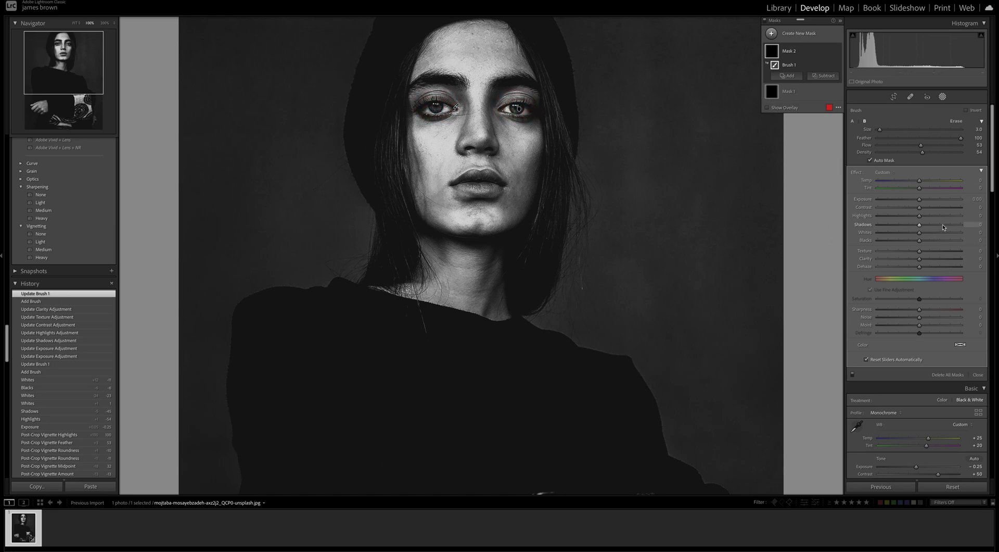
pyautogui.moveTo(943, 226); pyautogui.dragTo(944, 227)
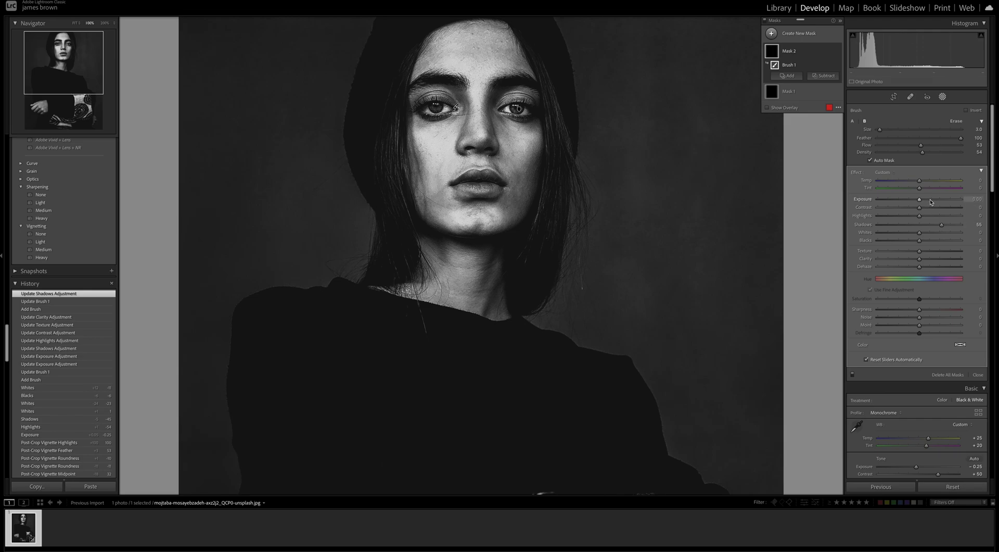
pyautogui.moveTo(931, 202); pyautogui.dragTo(929, 202)
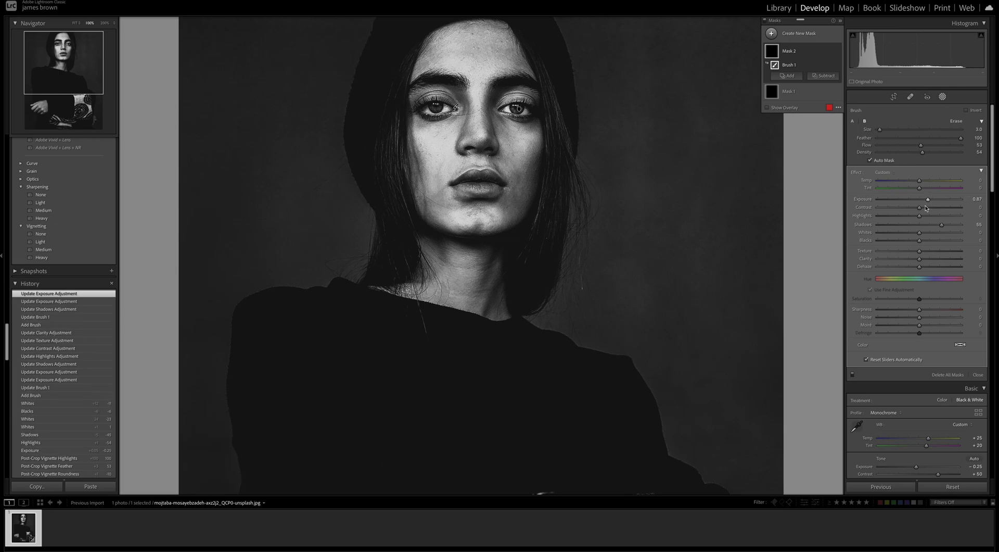
pyautogui.click(931, 216)
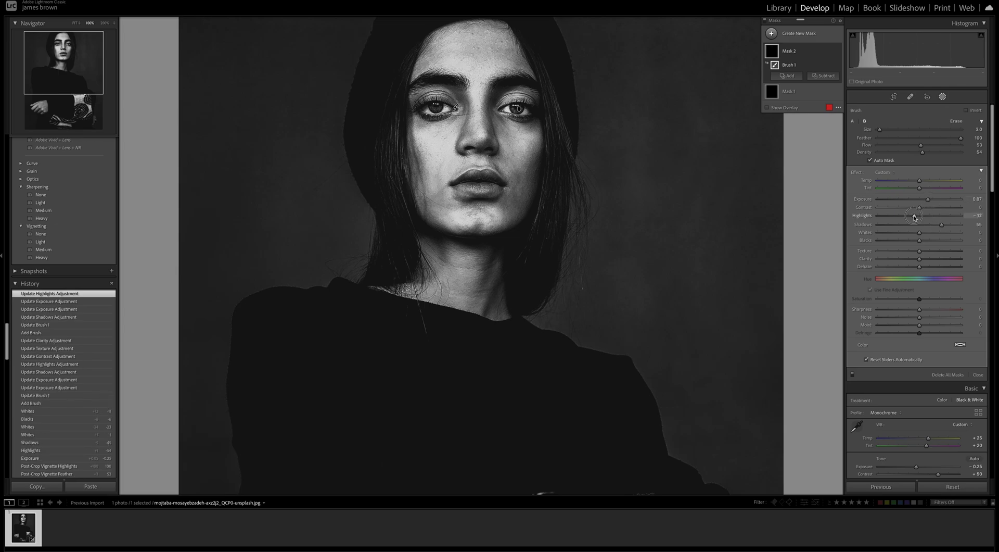
pyautogui.moveTo(914, 217); pyautogui.dragTo(926, 216)
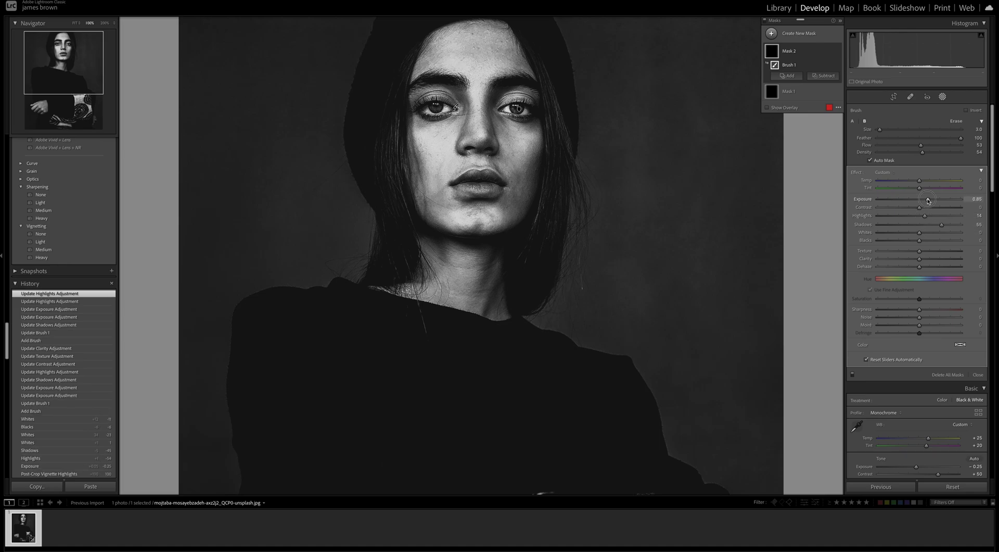
pyautogui.moveTo(927, 201); pyautogui.dragTo(926, 201)
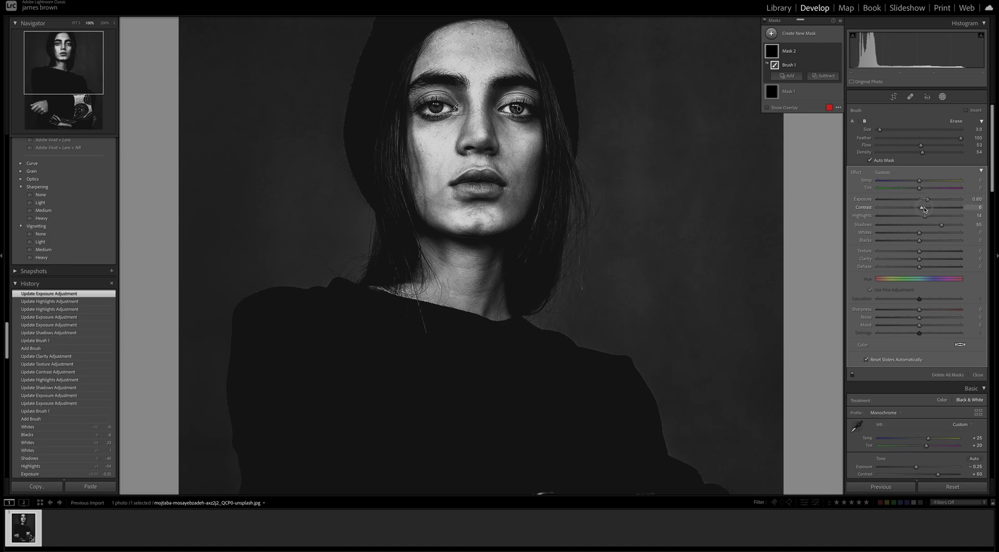
pyautogui.moveTo(927, 210); pyautogui.dragTo(927, 207)
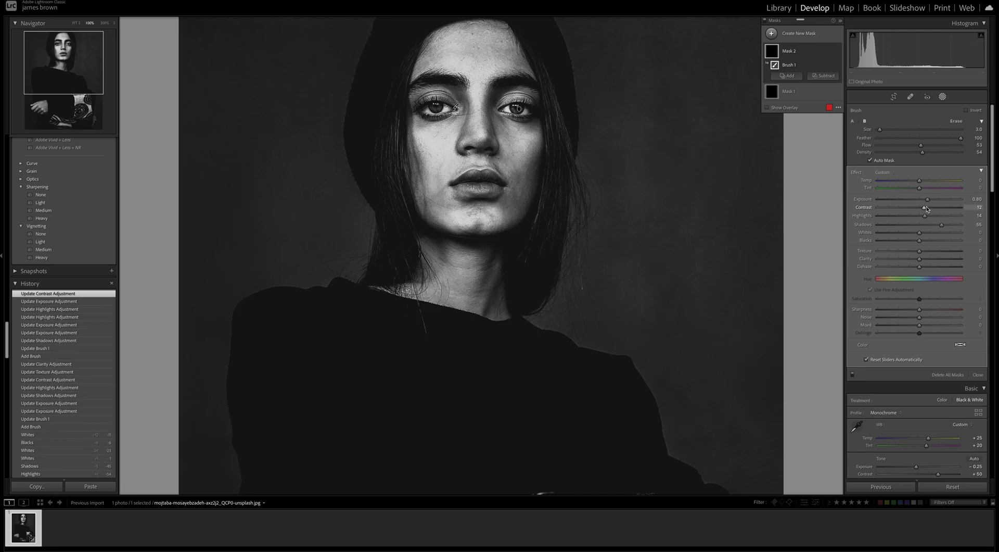
pyautogui.hotkey('shift', 'w')
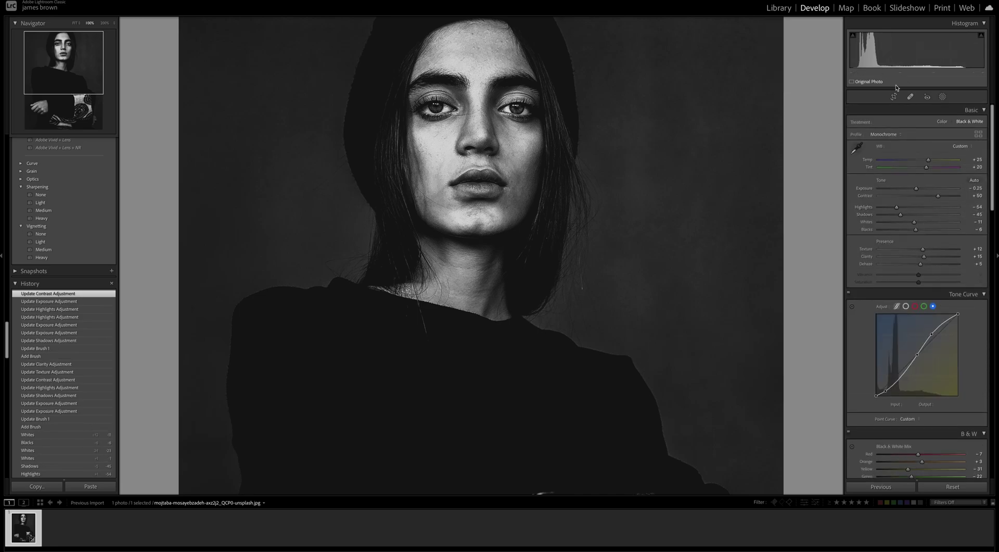
# - Reopen the masks and switch each eye mask off and on to compare its effect
pyautogui.click(942, 97)
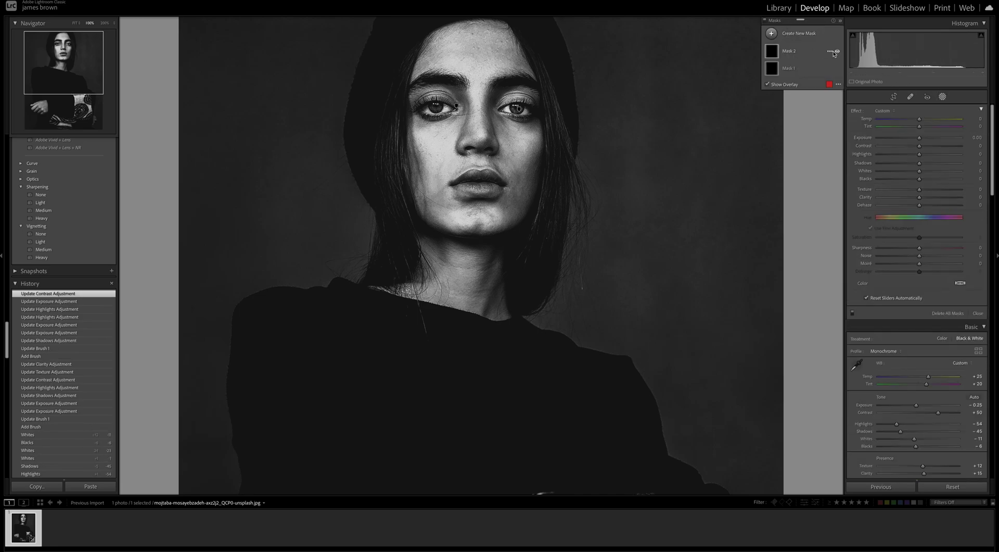
pyautogui.click(837, 51)
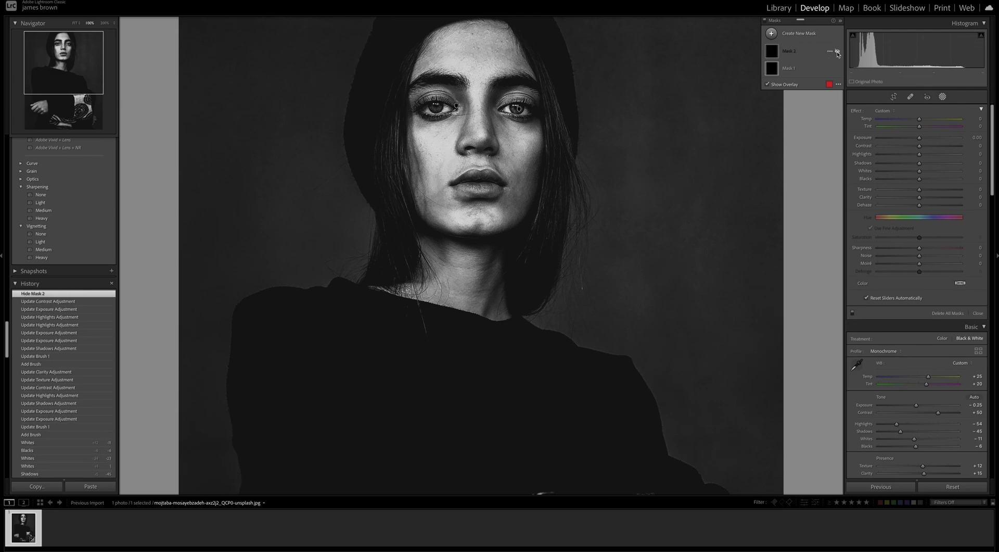
pyautogui.click(837, 52)
pyautogui.click(837, 69)
pyautogui.click(837, 69)
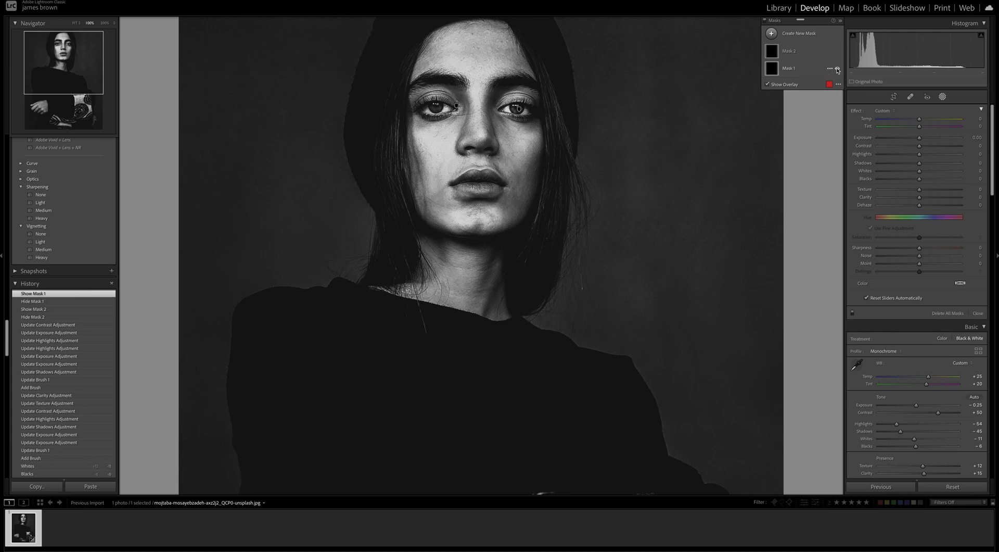
pyautogui.click(836, 69)
pyautogui.click(838, 68)
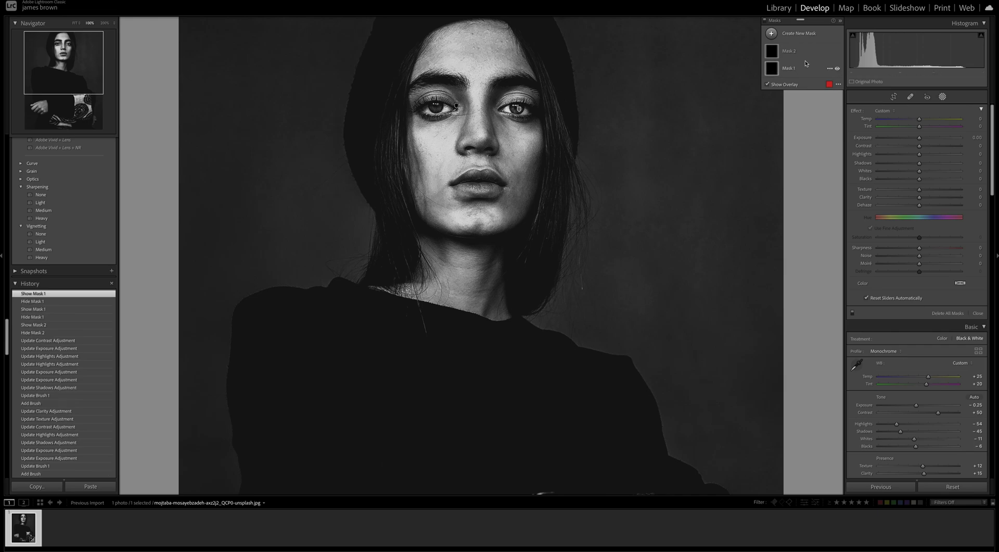
pyautogui.click(837, 51)
pyautogui.click(837, 51)
pyautogui.click(837, 51)
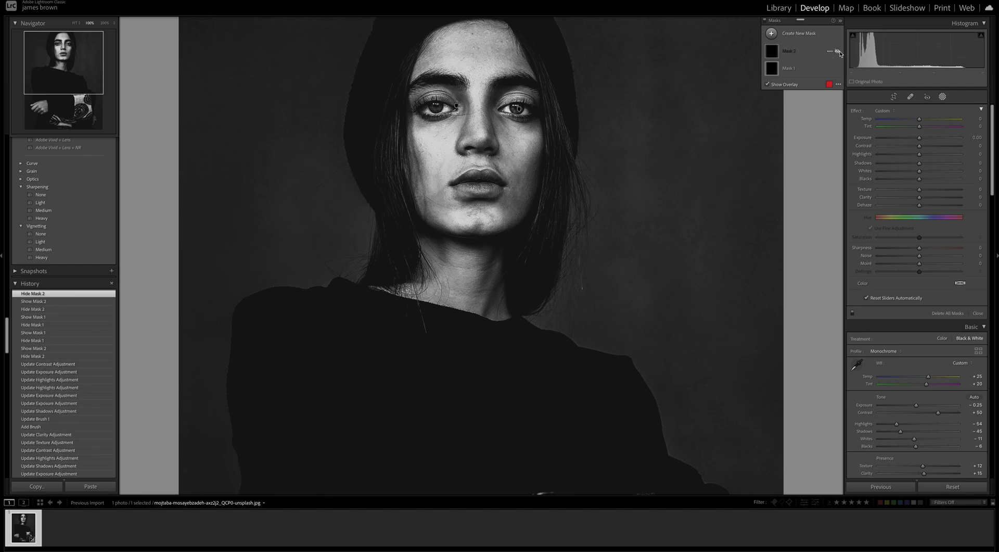
pyautogui.click(837, 51)
# - Lower the eye-surround mask's Exposure to 0.18, check it with the mask off and on, and close masking
pyautogui.click(802, 51)
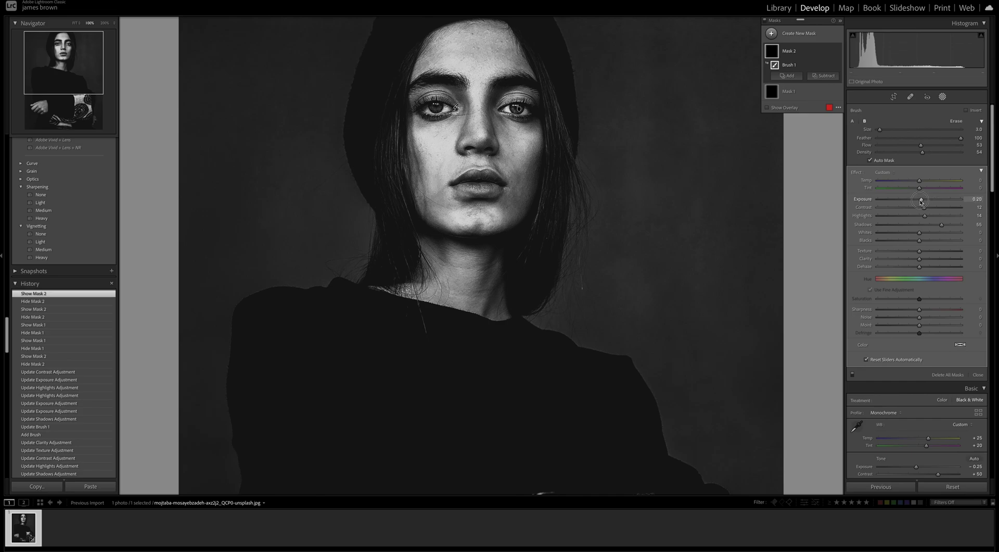
pyautogui.moveTo(921, 202); pyautogui.dragTo(921, 202)
pyautogui.click(837, 51)
pyautogui.click(836, 52)
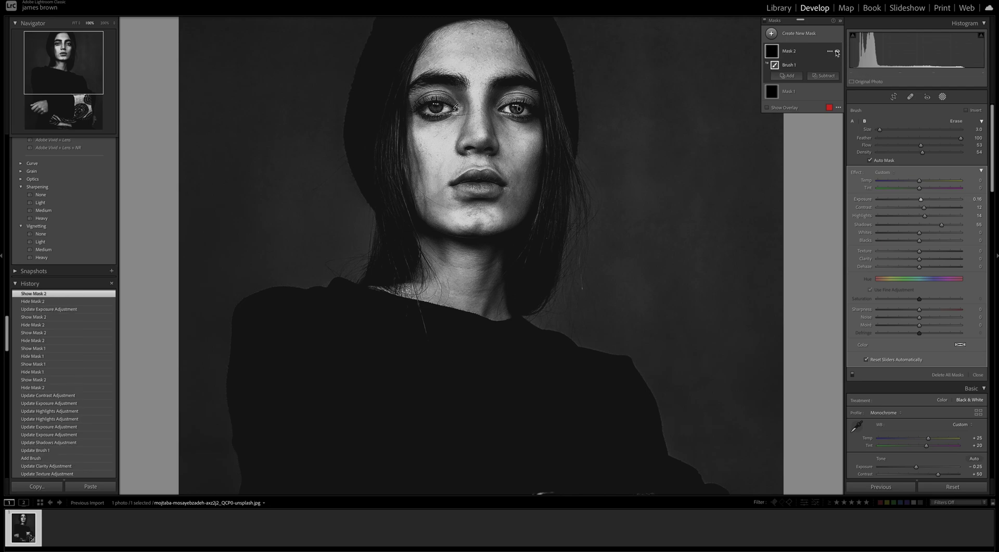
pyautogui.click(831, 88)
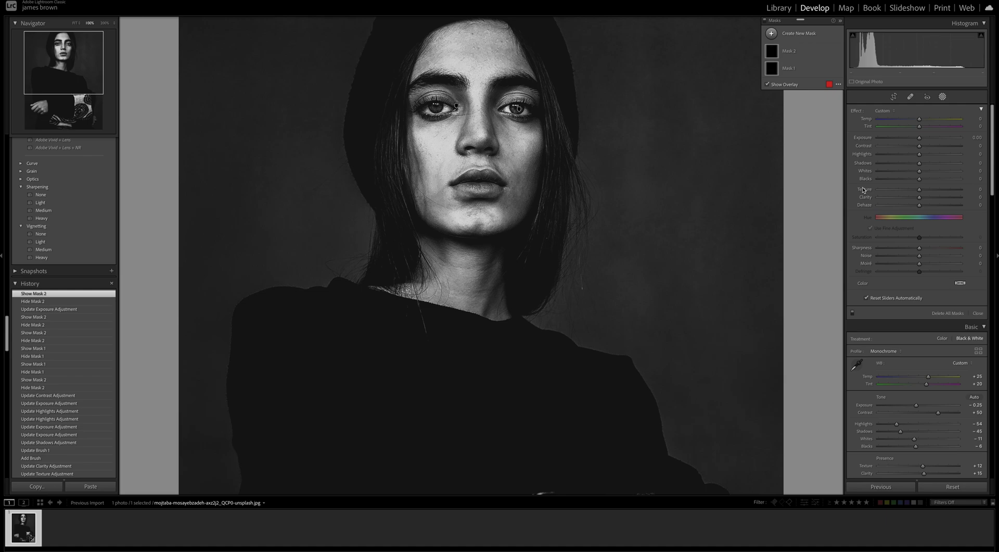
pyautogui.hotkey('shift', 'w')
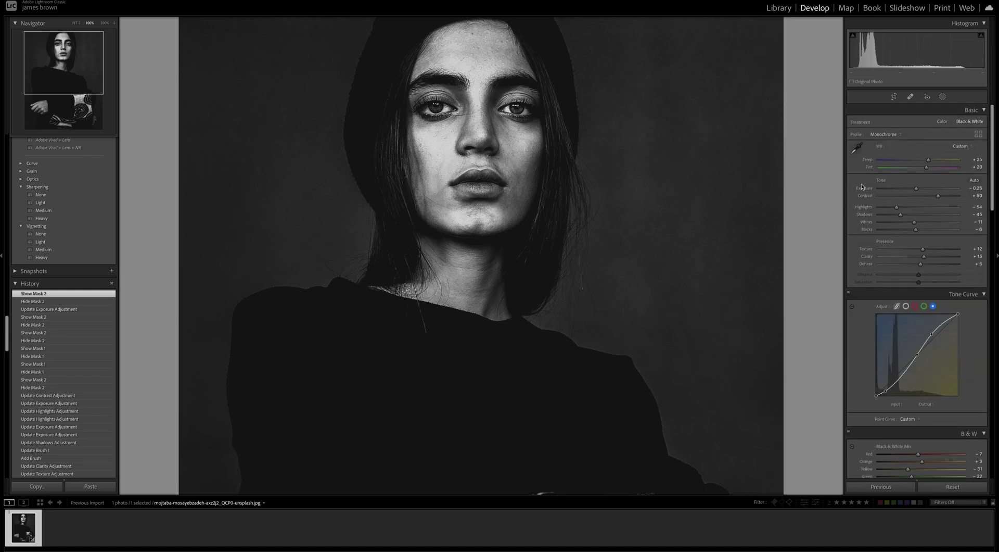
# - Compare the portrait's original and edited versions side by side, first whole and then closer on the face
pyautogui.hotkey('ctrl', '-')
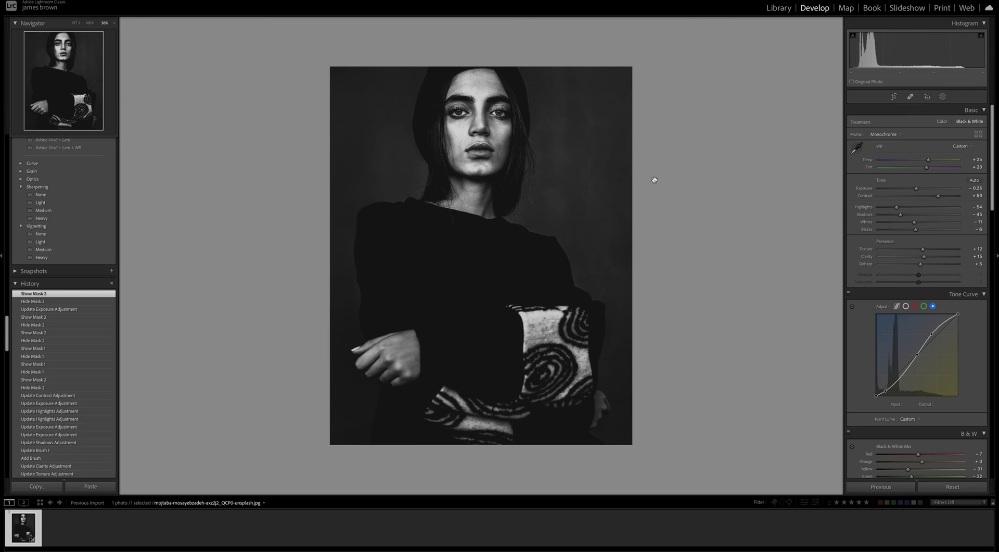
pyautogui.press('y')
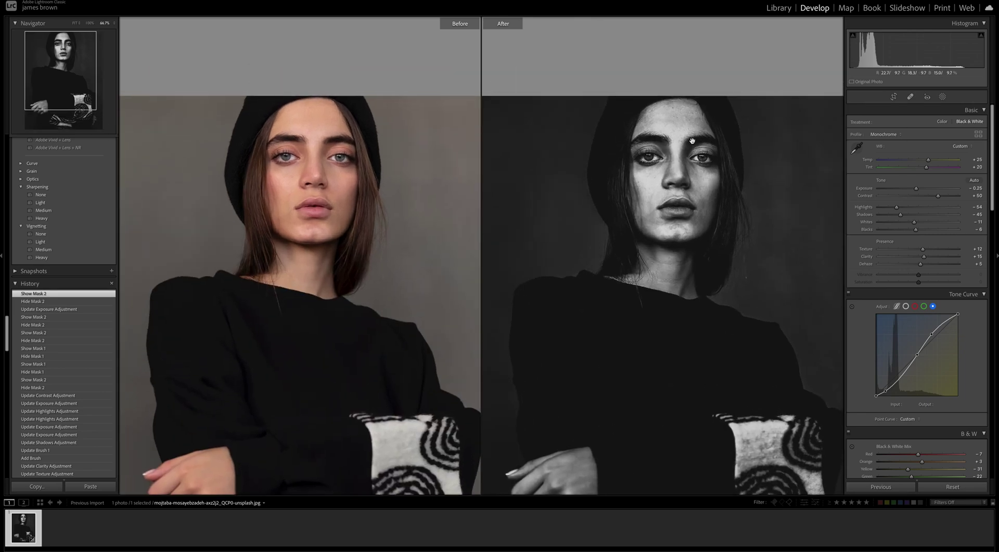
pyautogui.hotkey('ctrl', '=')
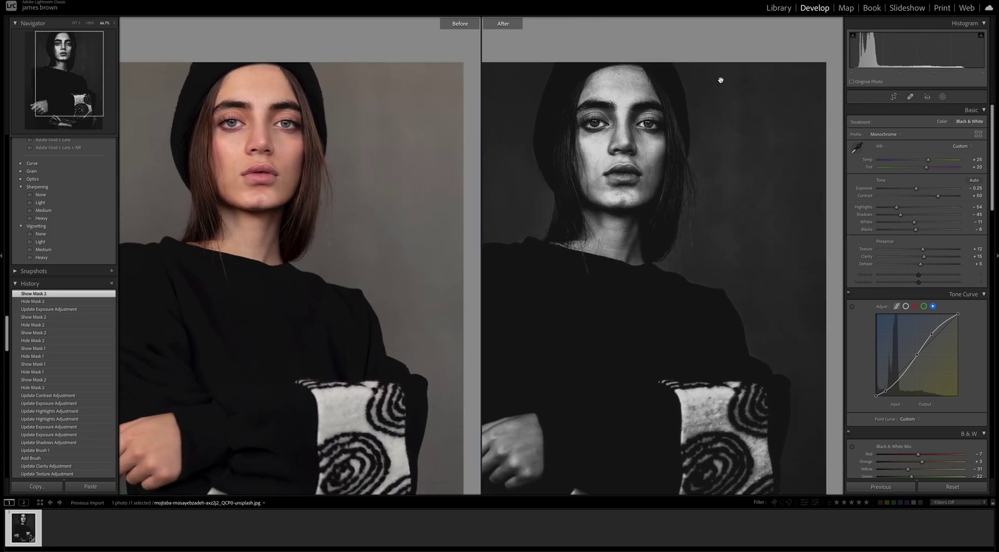
# - Create a third brush mask with brush size 8.0 and paint it over the skin of the whole face
pyautogui.click(960, 97)
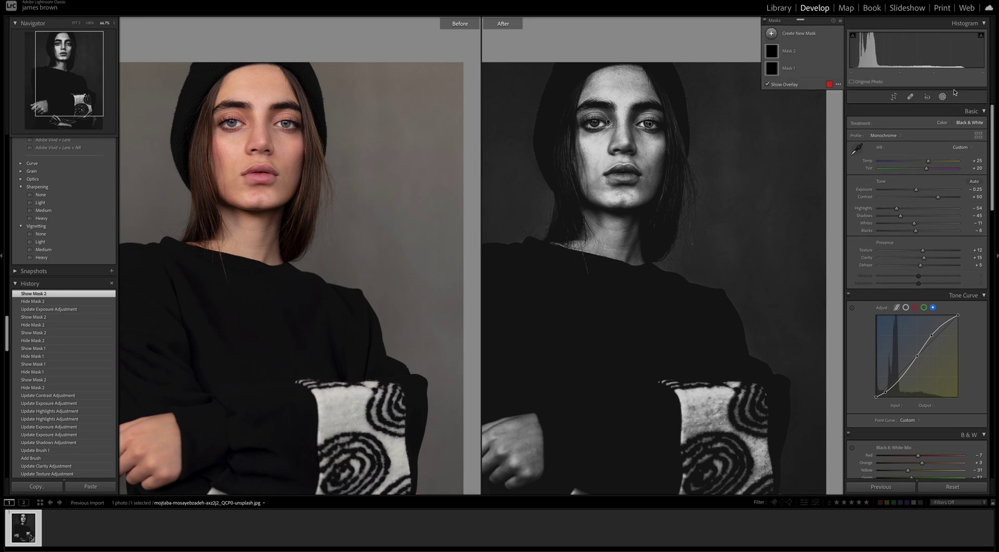
pyautogui.click(791, 38)
pyautogui.click(807, 74)
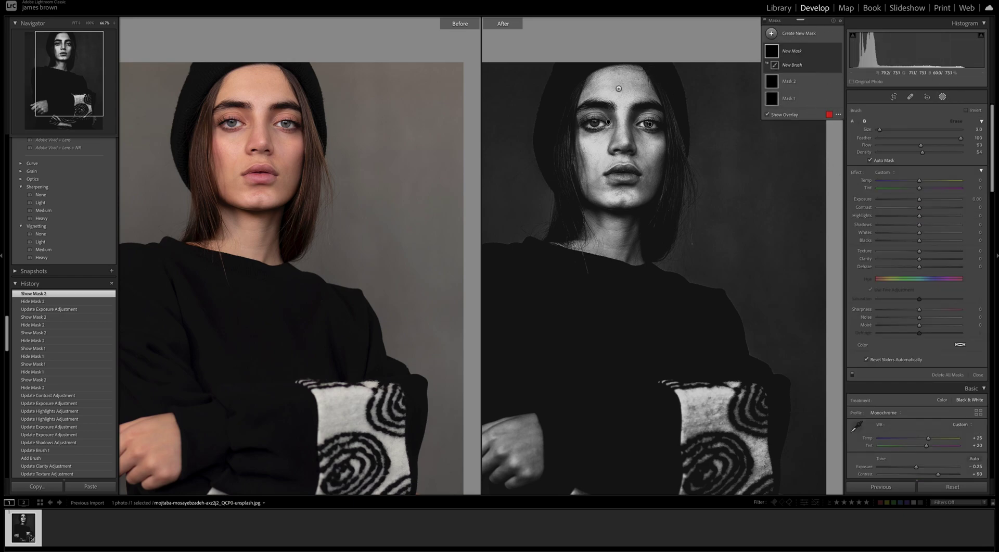
pyautogui.scroll(1, 619, 89)
pyautogui.moveTo(618, 88)
pyautogui.mouseDown()
pyautogui.moveTo(636, 71)
pyautogui.moveTo(589, 87)
pyautogui.moveTo(622, 89)
pyautogui.moveTo(616, 95)
pyautogui.moveTo(644, 83)
pyautogui.moveTo(646, 93)
pyautogui.moveTo(616, 109)
pyautogui.moveTo(622, 130)
pyautogui.moveTo(653, 141)
pyautogui.moveTo(641, 137)
pyautogui.moveTo(647, 171)
pyautogui.moveTo(639, 144)
pyautogui.moveTo(659, 141)
pyautogui.mouseUp()
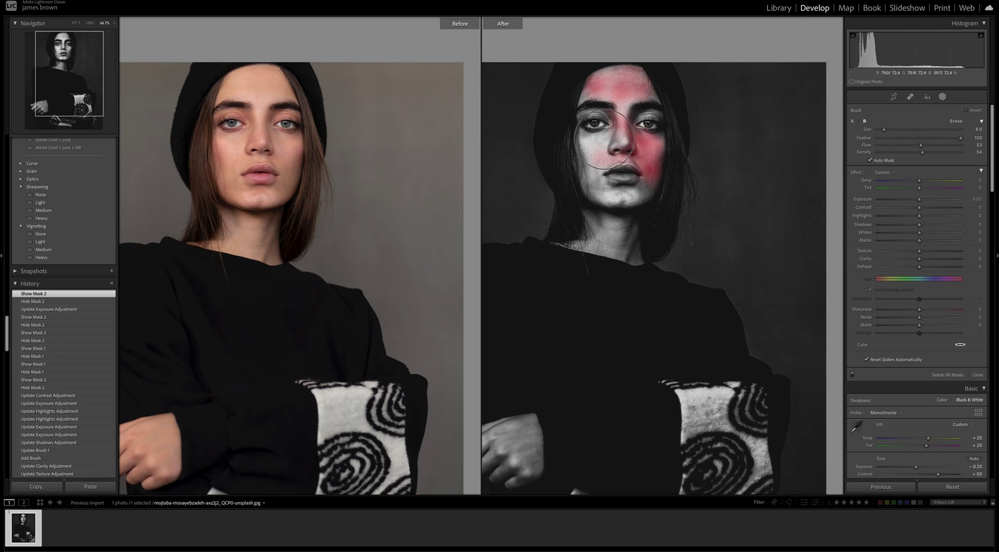
pyautogui.moveTo(613, 130)
pyautogui.mouseDown()
pyautogui.moveTo(587, 142)
pyautogui.moveTo(598, 191)
pyautogui.moveTo(583, 151)
pyautogui.moveTo(601, 195)
pyautogui.moveTo(628, 198)
pyautogui.moveTo(650, 185)
pyautogui.mouseUp()
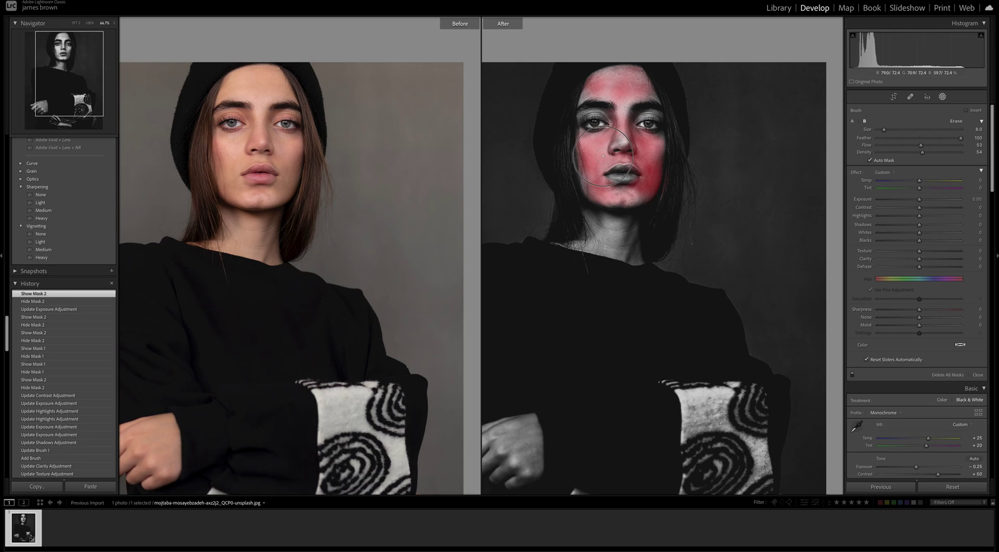
pyautogui.moveTo(624, 131)
pyautogui.mouseDown()
pyautogui.moveTo(609, 86)
pyautogui.moveTo(569, 89)
pyautogui.moveTo(588, 70)
pyautogui.moveTo(658, 89)
pyautogui.moveTo(614, 56)
pyautogui.moveTo(605, 74)
pyautogui.moveTo(582, 76)
pyautogui.moveTo(619, 90)
pyautogui.mouseUp()
pyautogui.moveTo(603, 122)
pyautogui.mouseDown()
pyautogui.moveTo(562, 117)
pyautogui.moveTo(662, 100)
pyautogui.moveTo(644, 117)
pyautogui.moveTo(670, 134)
pyautogui.moveTo(663, 167)
pyautogui.moveTo(634, 204)
pyautogui.moveTo(642, 206)
pyautogui.mouseUp()
pyautogui.moveTo(586, 194)
pyautogui.mouseDown()
pyautogui.moveTo(581, 159)
pyautogui.moveTo(594, 206)
pyautogui.mouseUp()
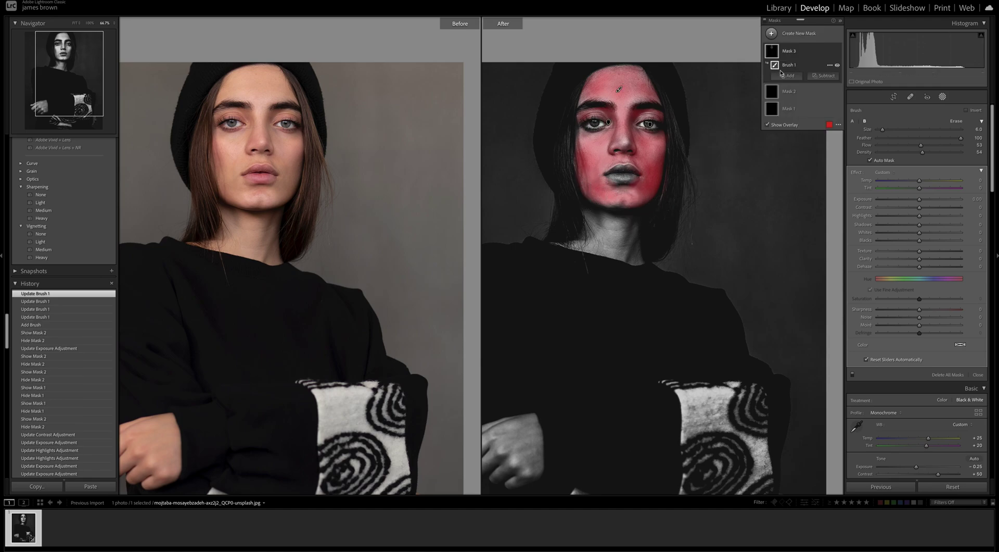
# - Hide the overlay, set the face mask to Exposure -0.18, Highlights -4 and Shadows -1, and adjust Texture, Clarity and Dehaze
pyautogui.click(769, 125)
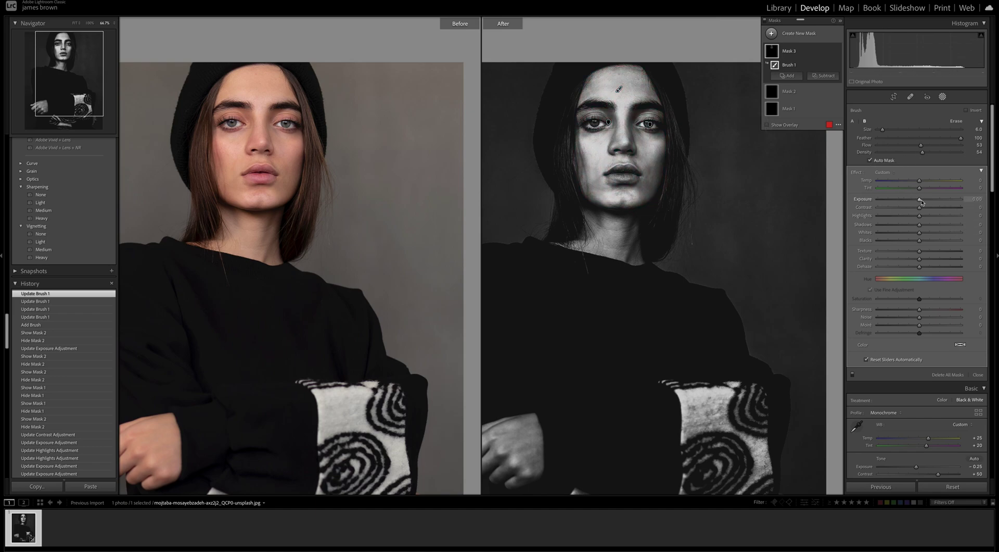
pyautogui.moveTo(920, 201)
pyautogui.mouseDown()
pyautogui.moveTo(909, 202)
pyautogui.moveTo(929, 227)
pyautogui.moveTo(916, 226)
pyautogui.moveTo(931, 217)
pyautogui.moveTo(903, 218)
pyautogui.moveTo(918, 218)
pyautogui.mouseUp()
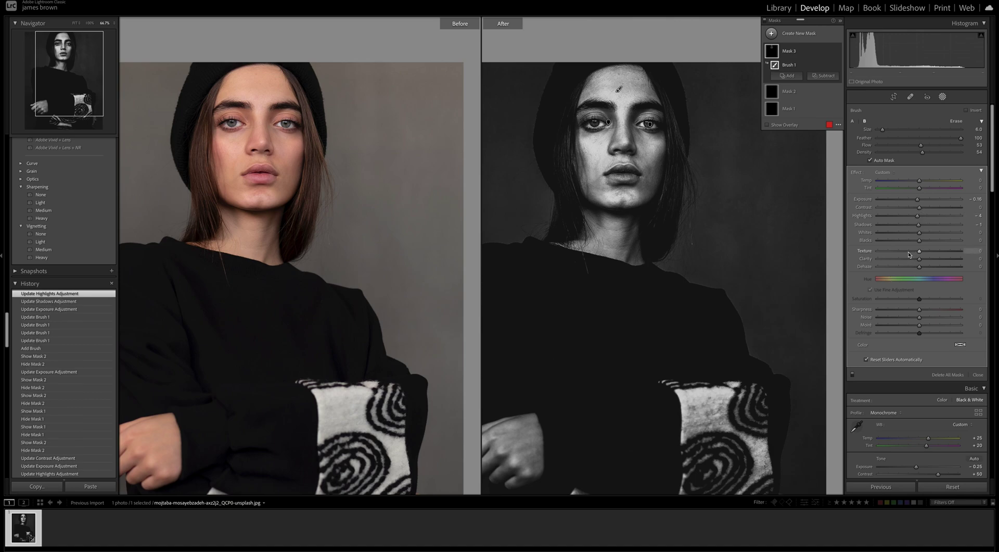
pyautogui.moveTo(905, 252)
pyautogui.mouseDown()
pyautogui.moveTo(907, 262)
pyautogui.moveTo(942, 267)
pyautogui.moveTo(889, 267)
pyautogui.moveTo(918, 267)
pyautogui.mouseUp()
pyautogui.hotkey('shift', 'w')
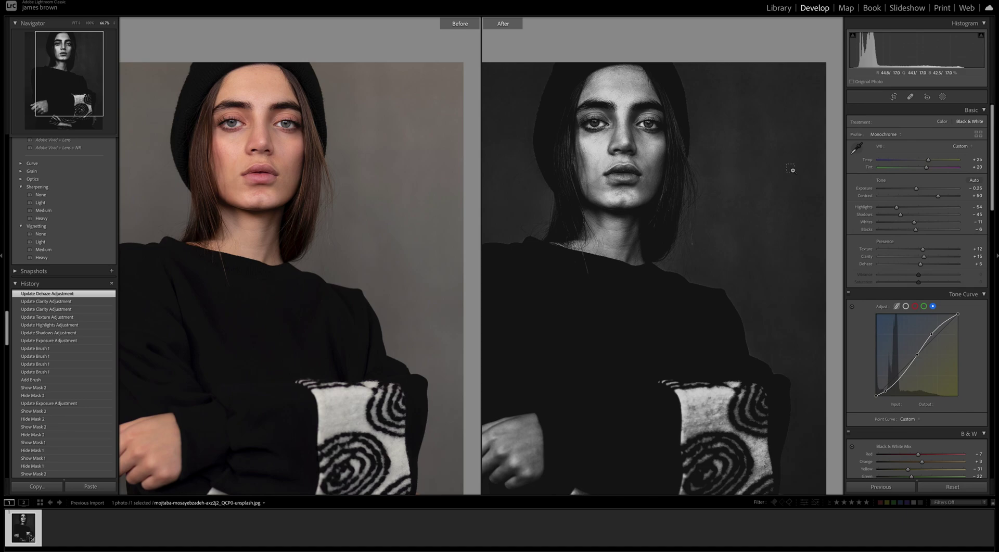
# - Review the whole edited portrait on its own and side by side with the original
pyautogui.click(791, 169)
pyautogui.press('y')
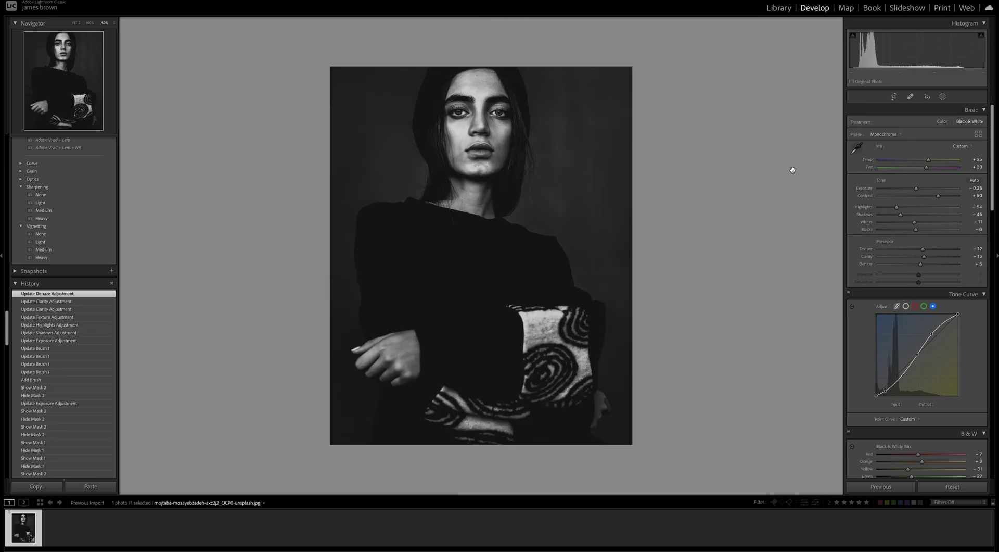
pyautogui.press('f')
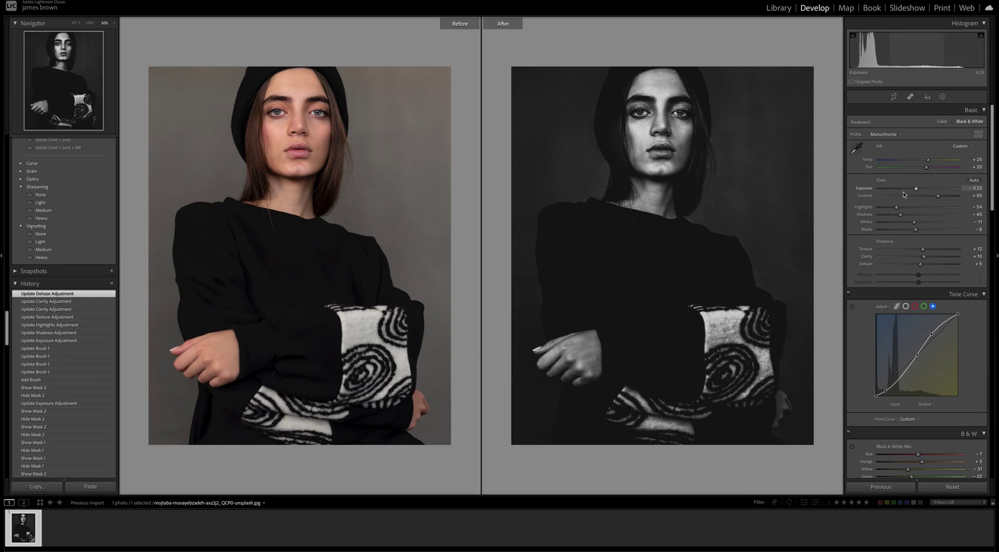
# - Reshape the RGB point curve with an upper point at Input 188, Output 185 and a lower one at 93, 100; leave the comparison
pyautogui.scroll(-2, 911, 267)
pyautogui.click(907, 282)
pyautogui.scroll(-3, 937, 249)
pyautogui.click(937, 253)
pyautogui.moveTo(938, 255); pyautogui.dragTo(938, 253)
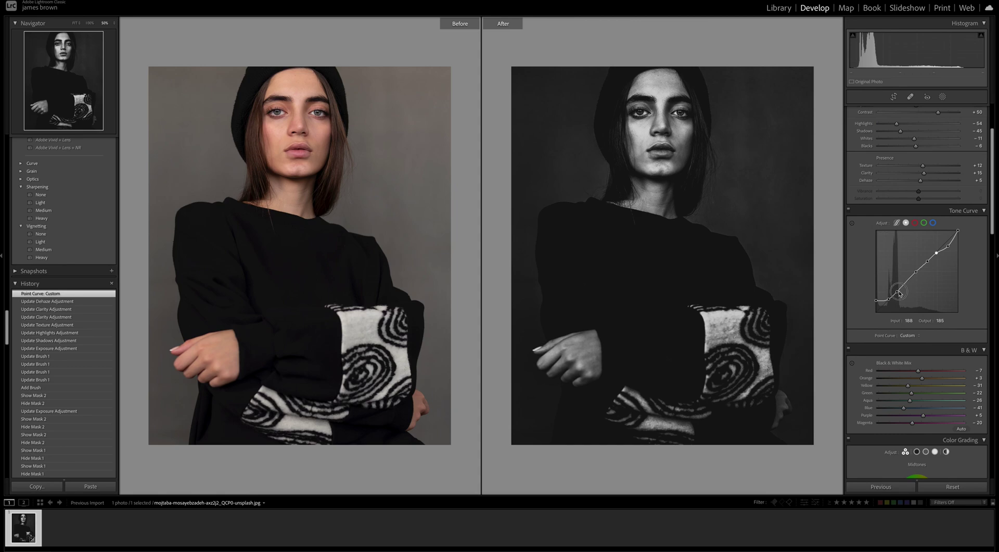
pyautogui.moveTo(899, 293); pyautogui.dragTo(906, 282)
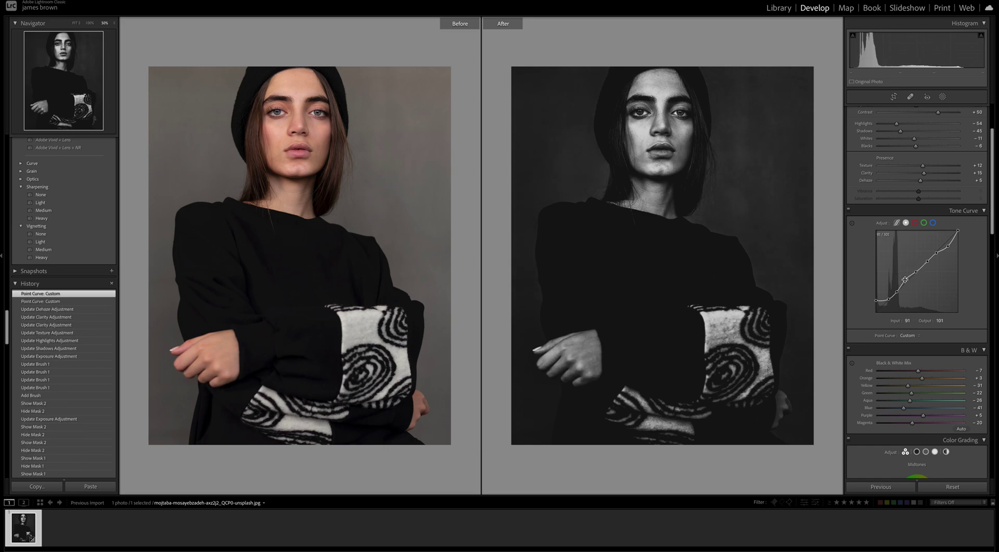
pyautogui.click(906, 282)
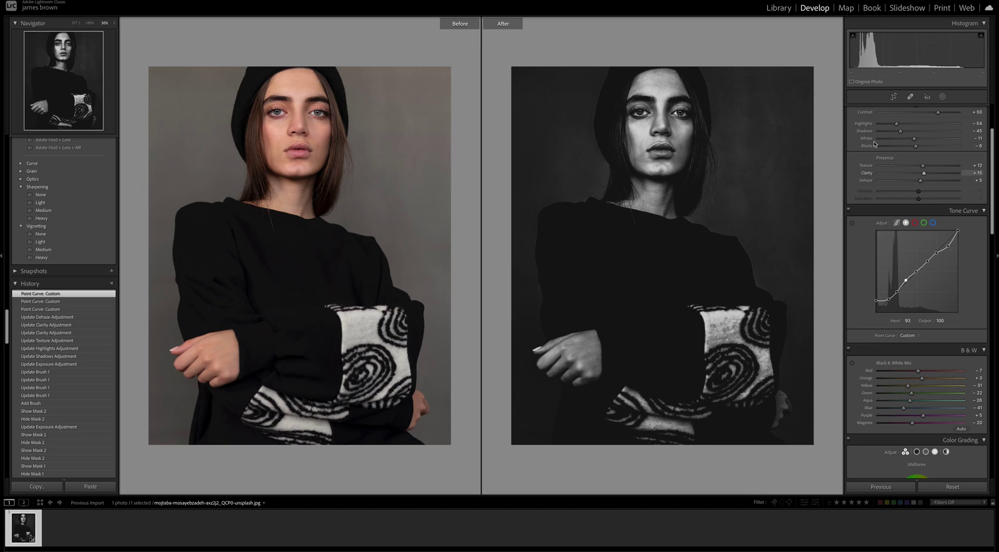
pyautogui.press('y')
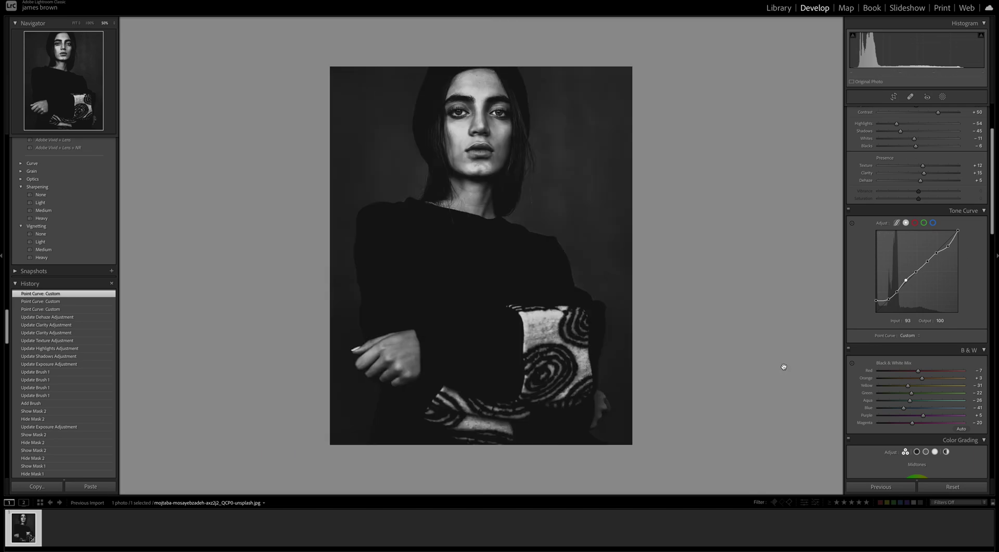